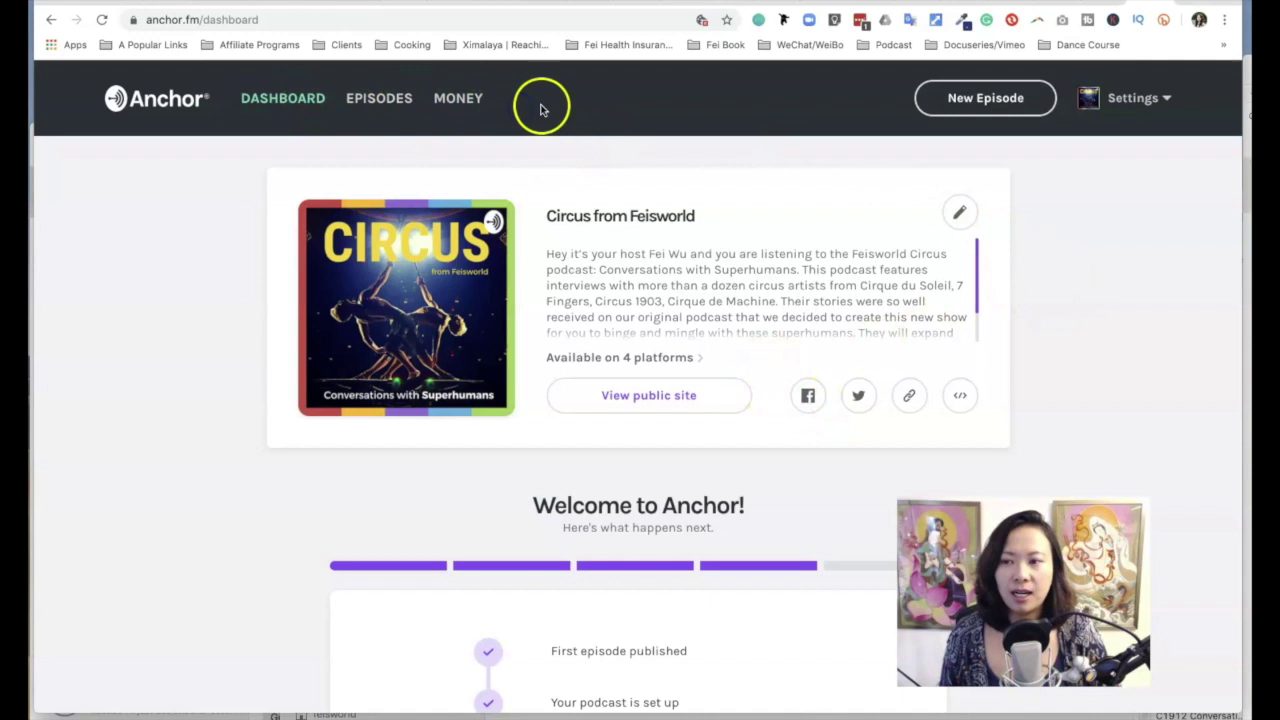
# Step: Open the Money page and review the wallet and the Sponsorships section
pyautogui.click(456, 99)
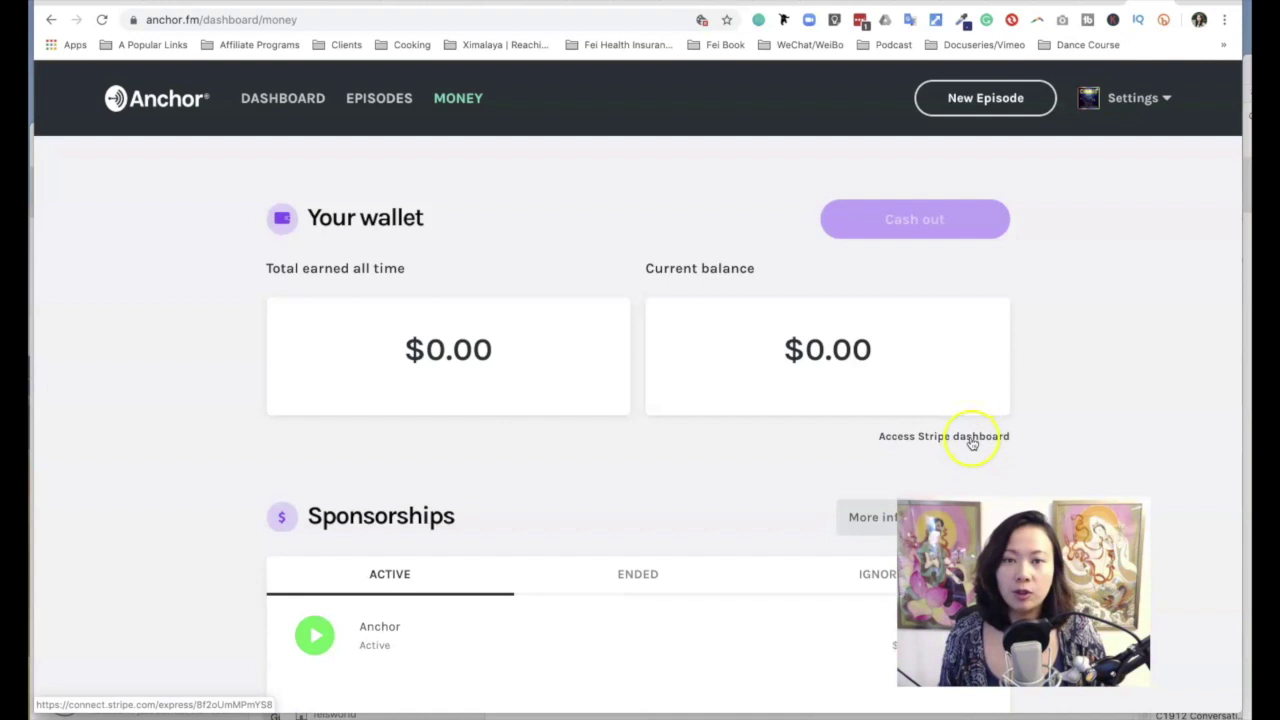
pyautogui.click(970, 432)
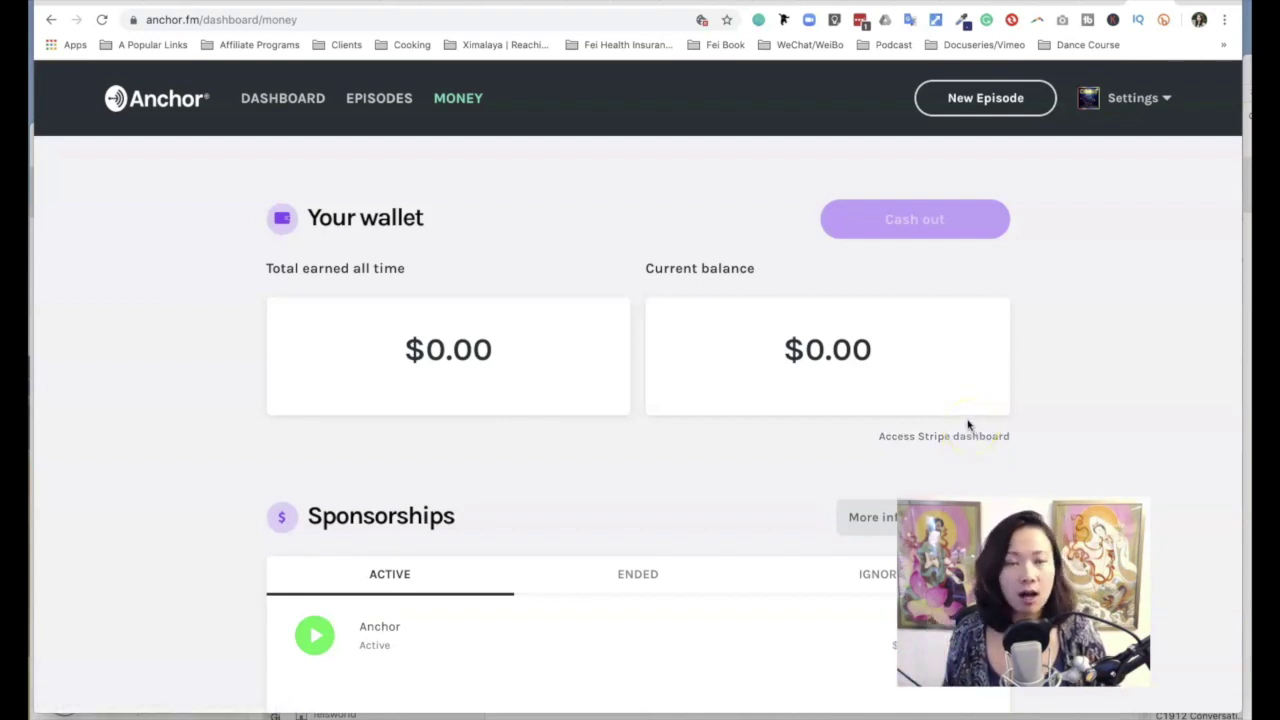
pyautogui.click(967, 413)
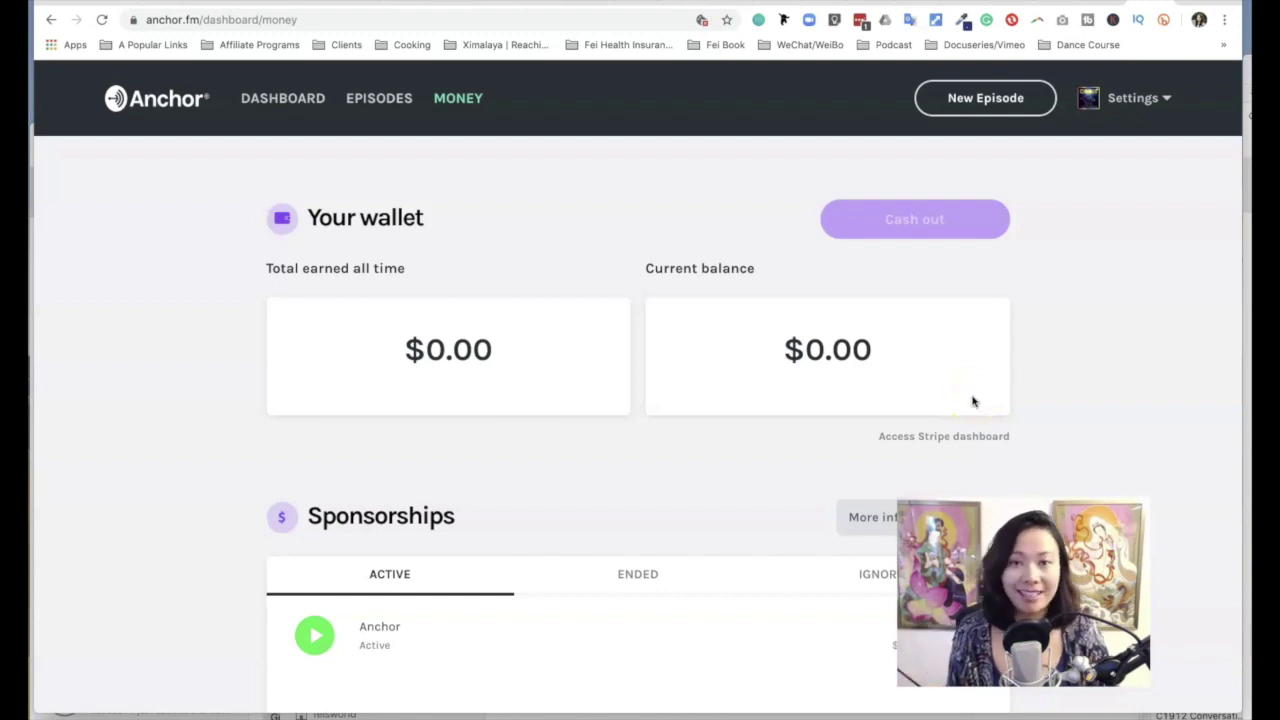
pyautogui.scroll(-3, 720, 530)
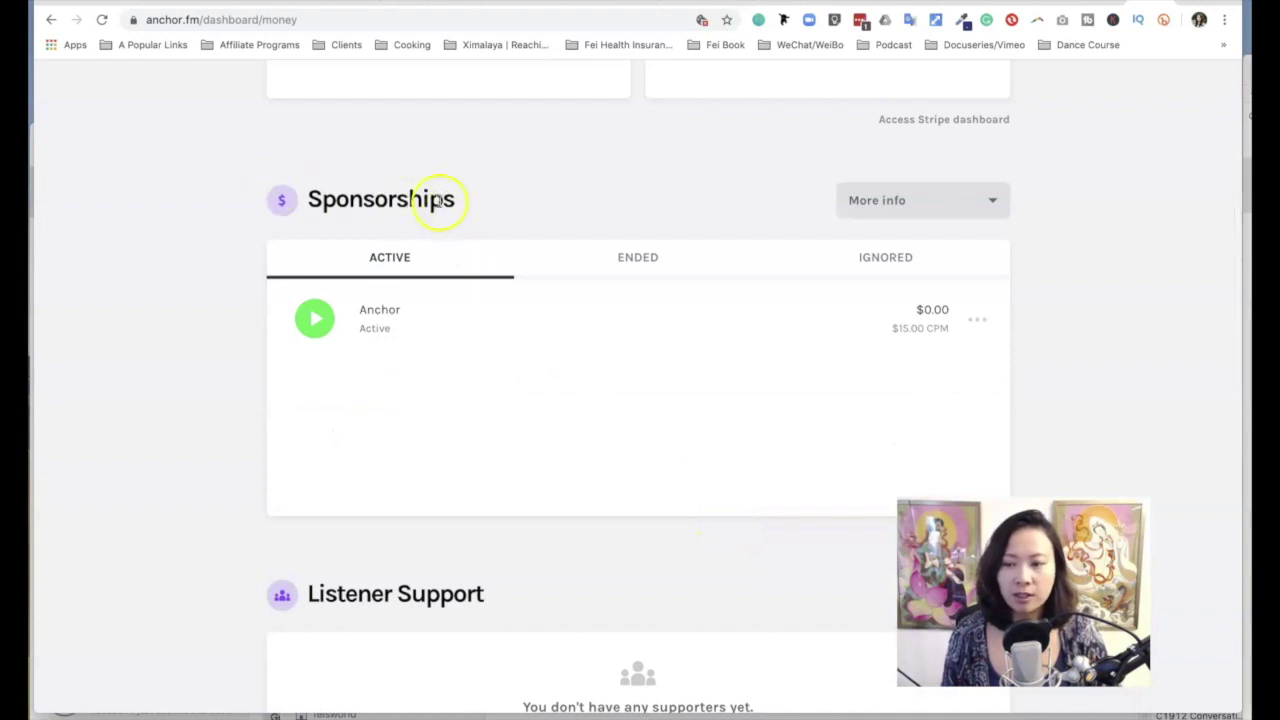
pyautogui.moveTo(468, 208); pyautogui.dragTo(283, 205)
pyautogui.click(334, 417)
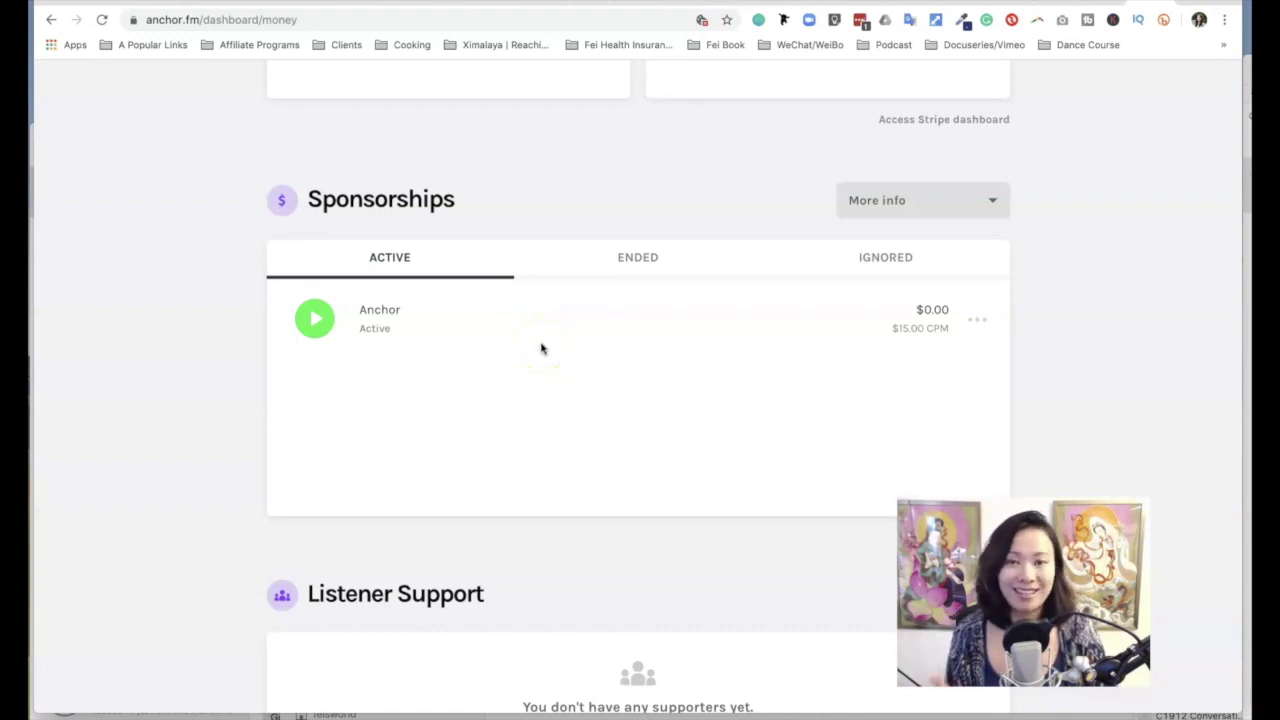
# Step: Play and pause the active Anchor sponsorship ad, and view the options available for that ad
pyautogui.click(314, 318)
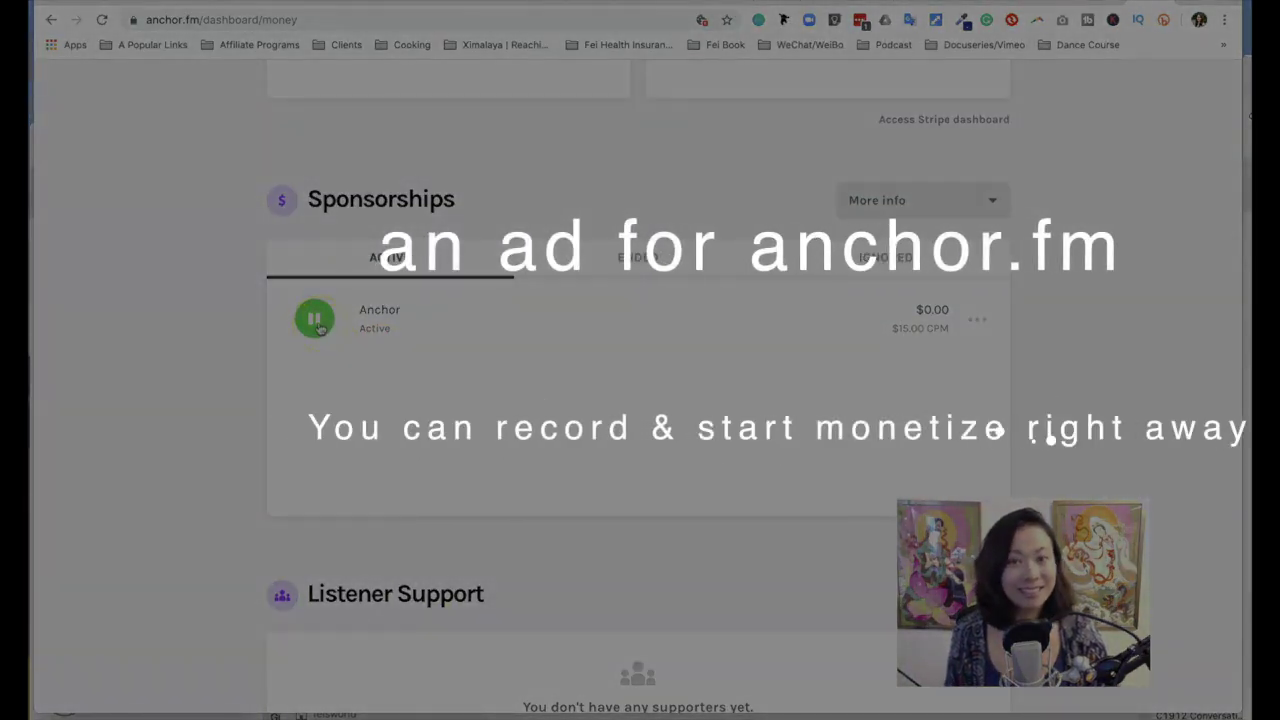
pyautogui.click(318, 328)
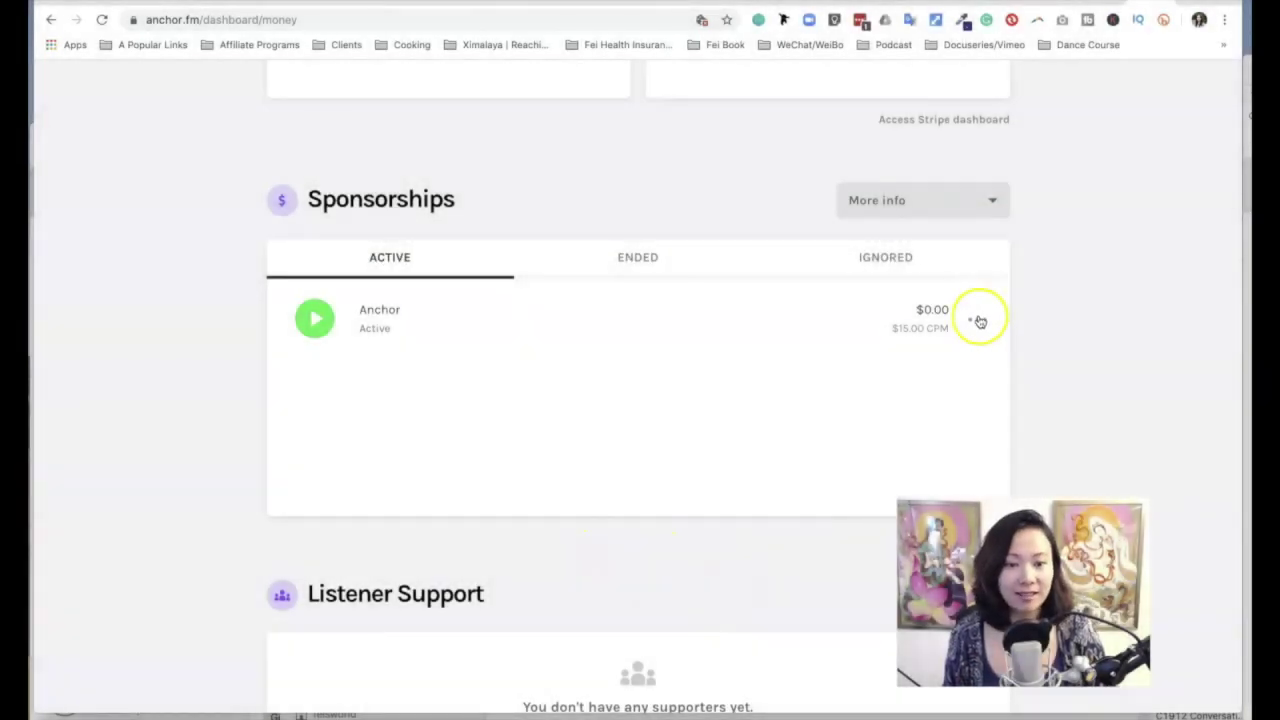
pyautogui.click(980, 321)
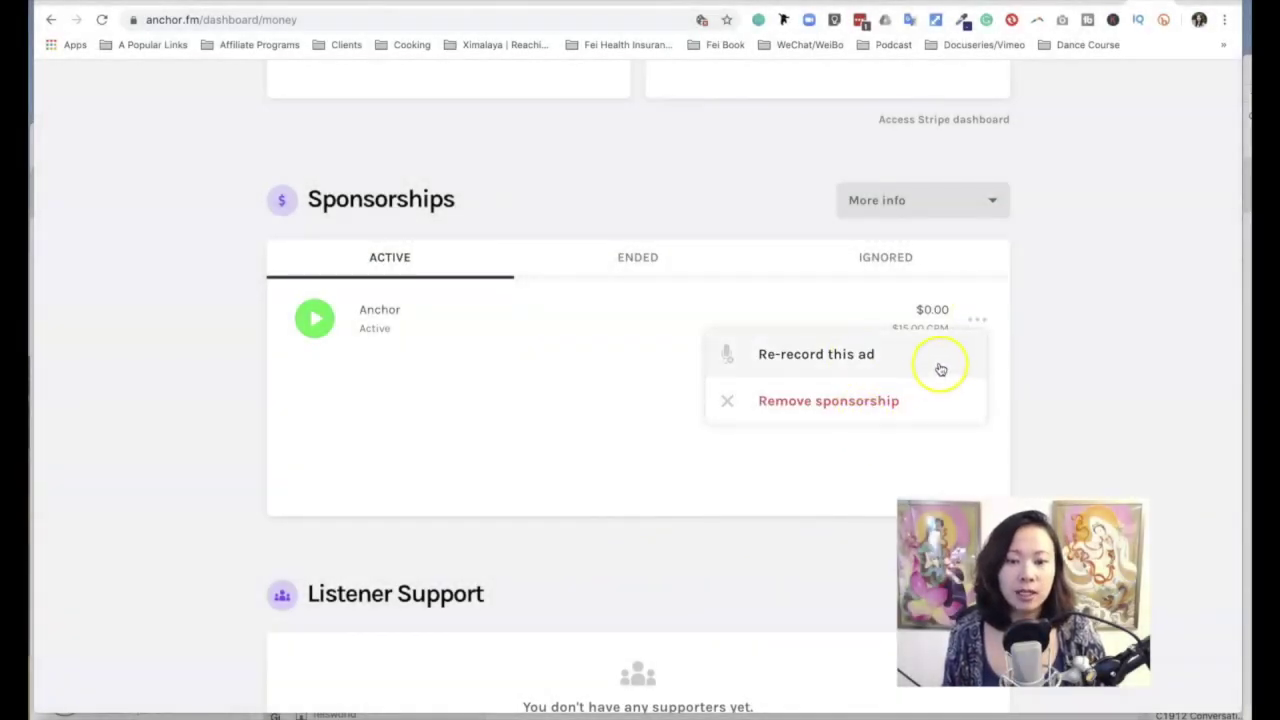
pyautogui.click(1114, 358)
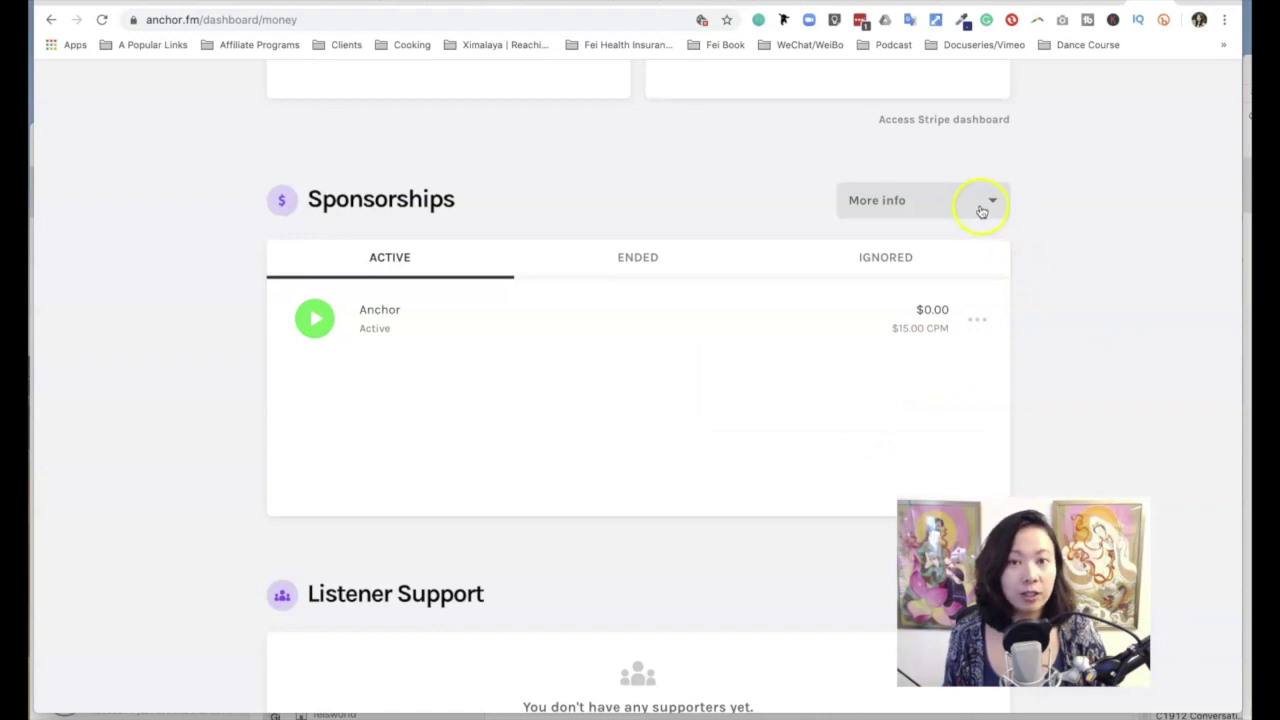
# Step: Read through the five-page "Learn more about Sponsorships" introduction to its end and close it
pyautogui.click(981, 208)
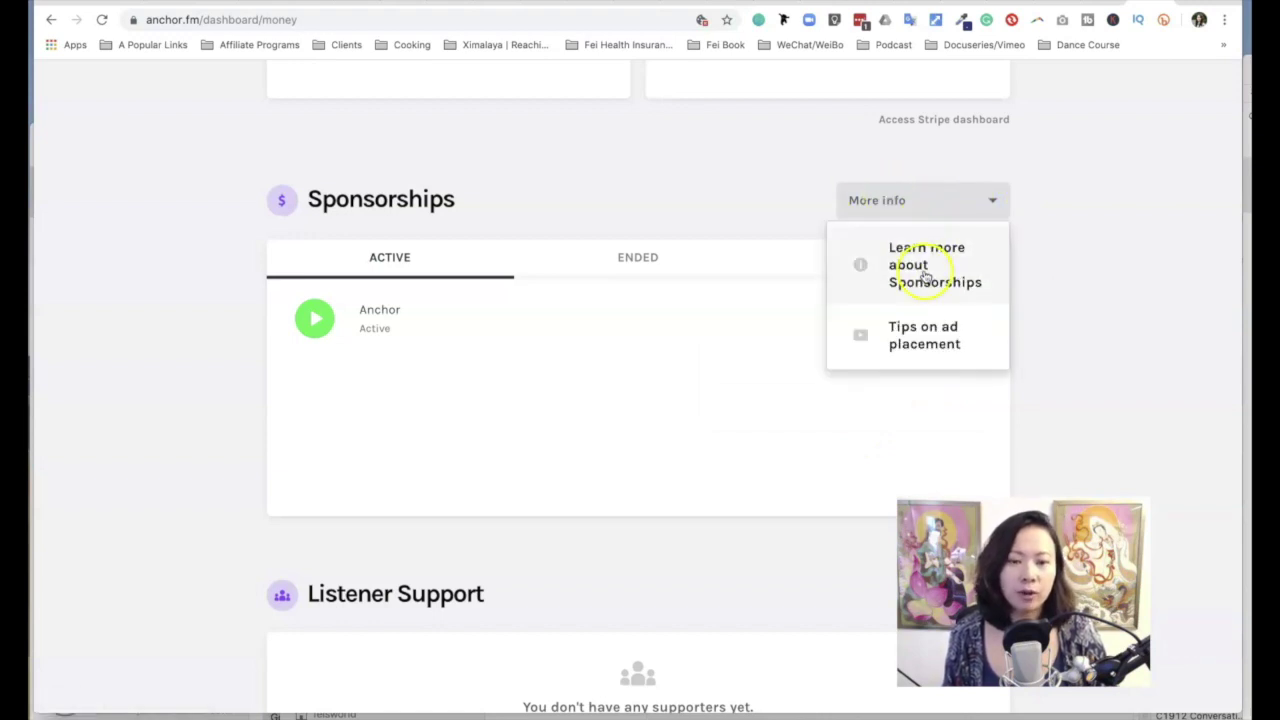
pyautogui.click(956, 287)
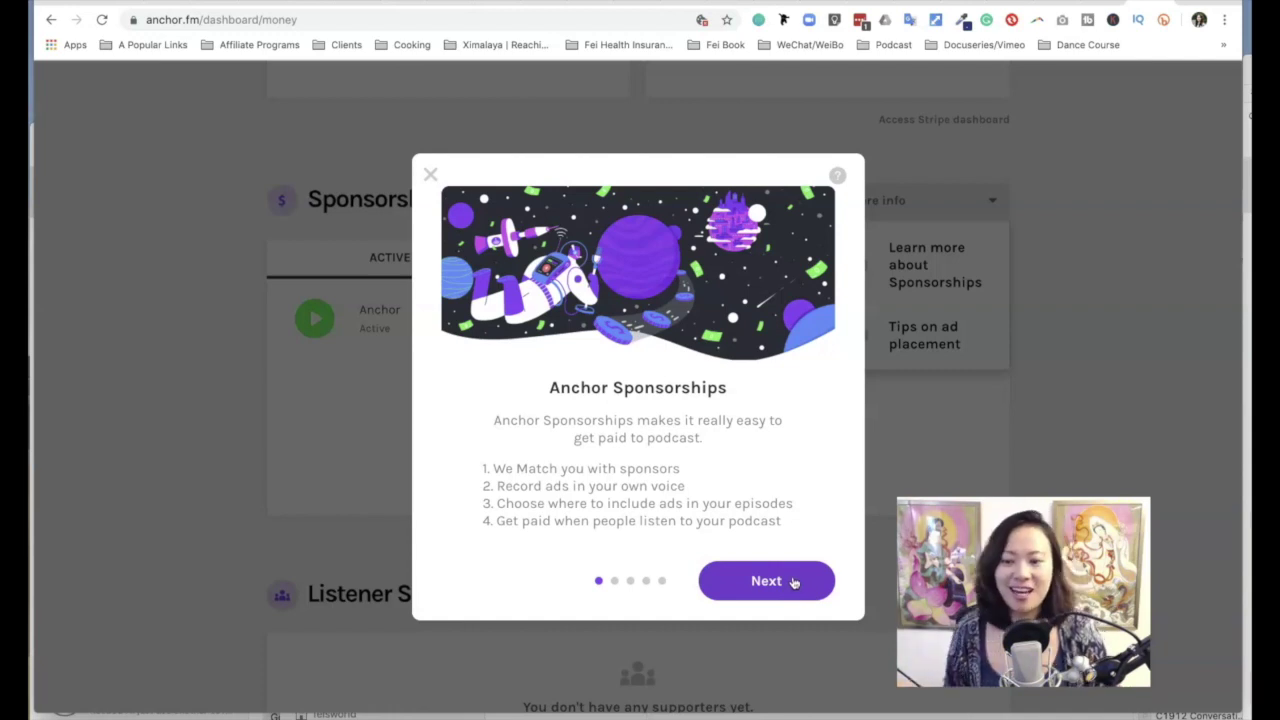
pyautogui.click(766, 580)
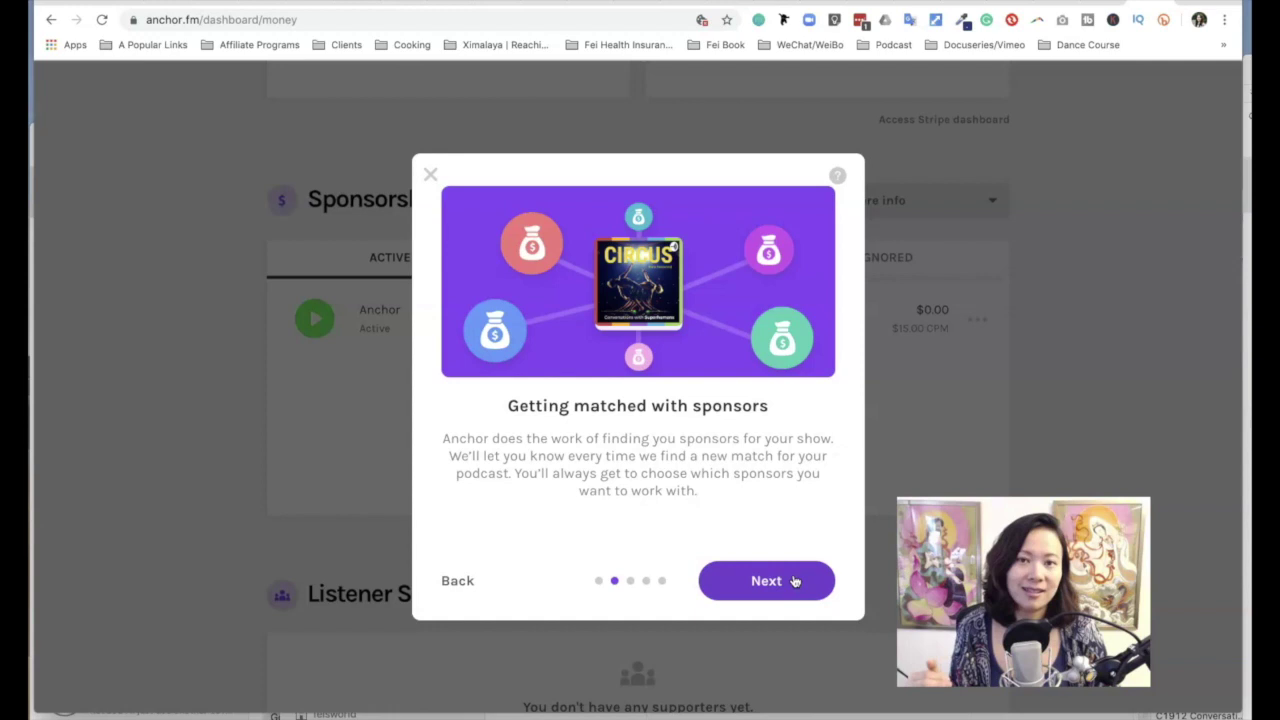
pyautogui.click(785, 580)
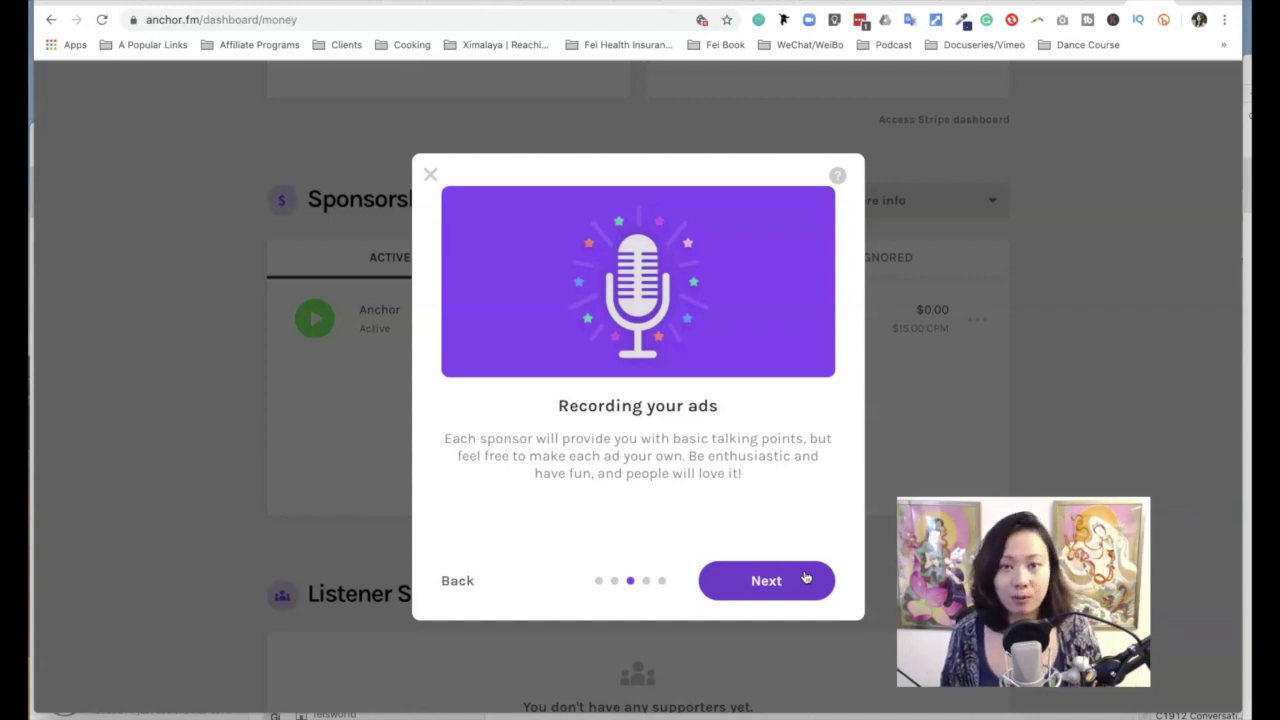
pyautogui.click(805, 578)
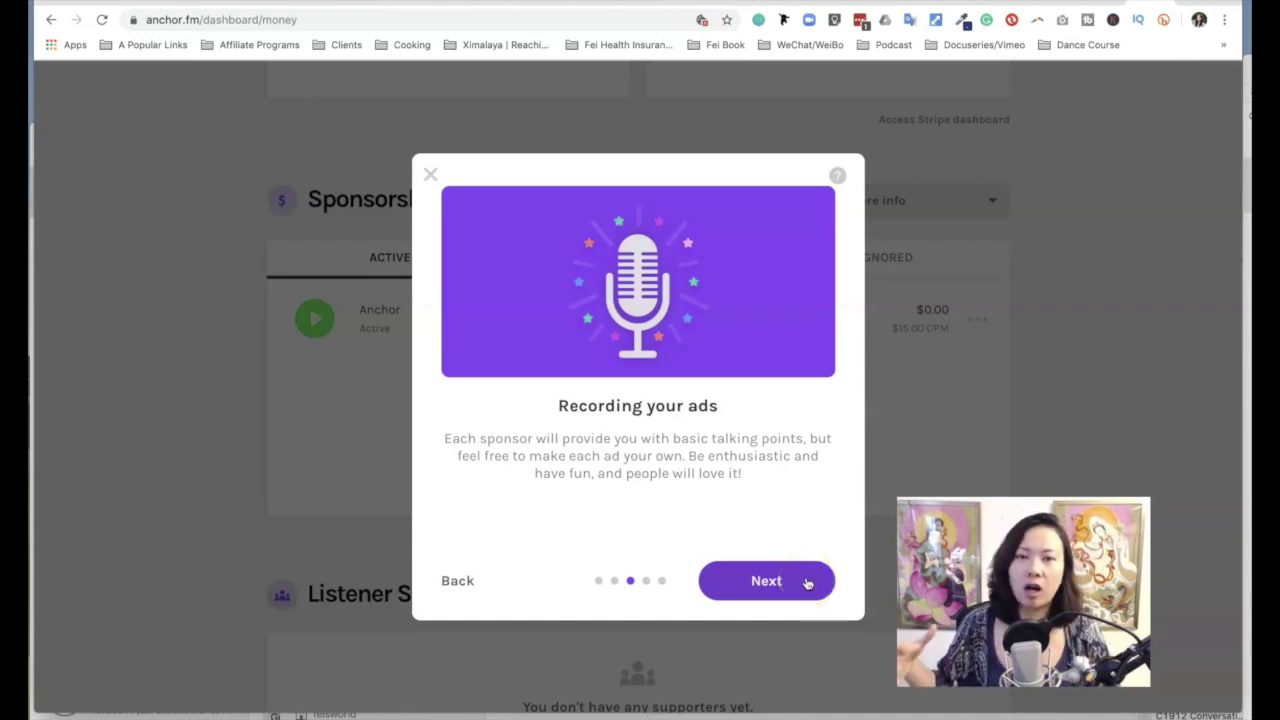
pyautogui.click(808, 585)
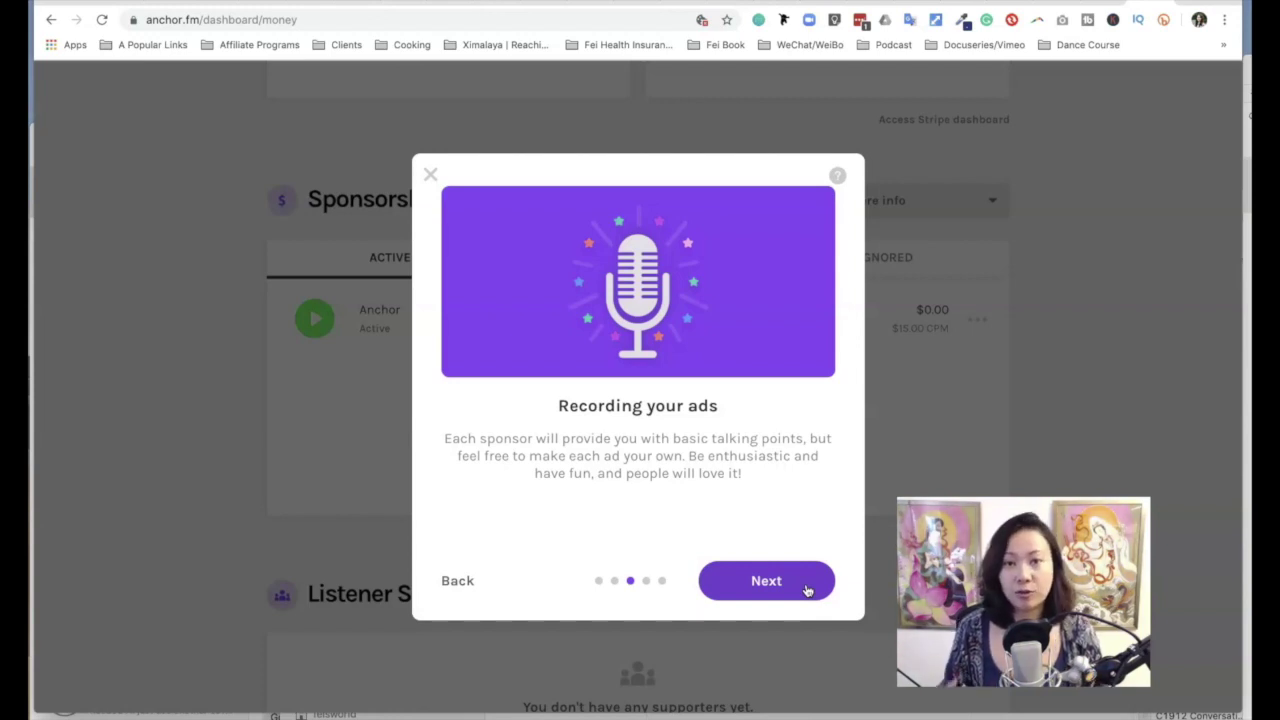
pyautogui.click(791, 578)
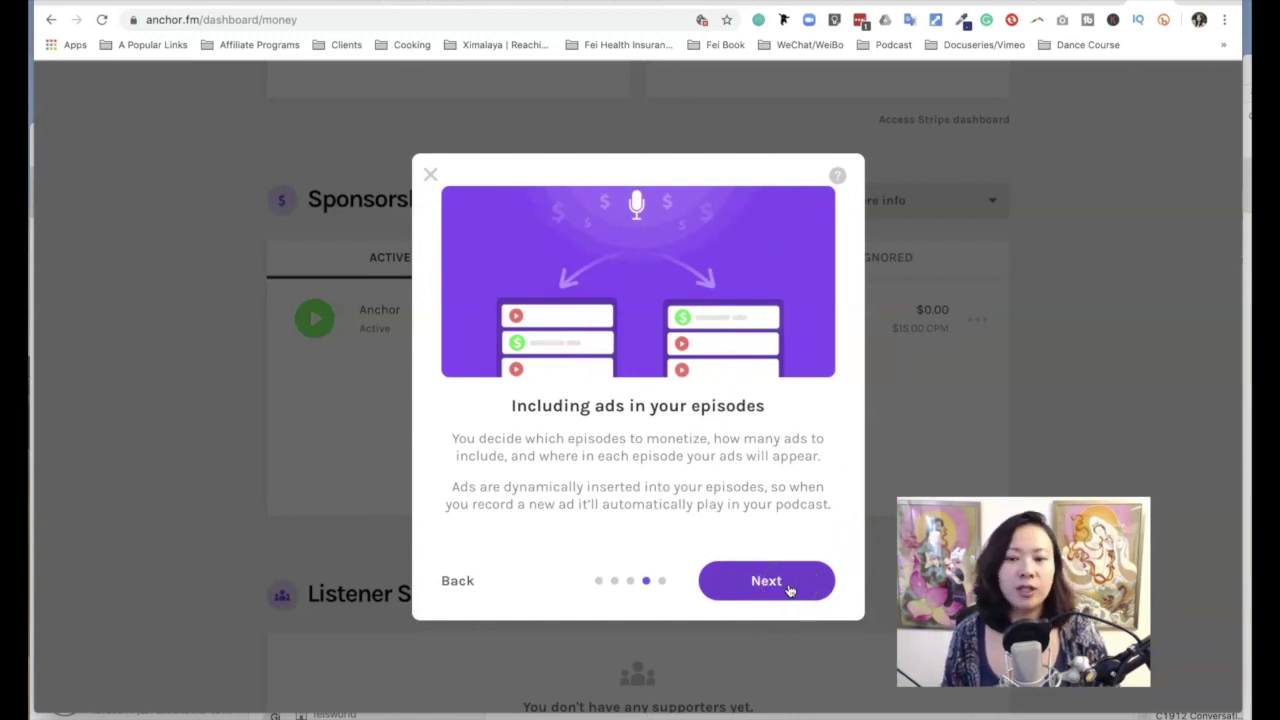
pyautogui.click(790, 590)
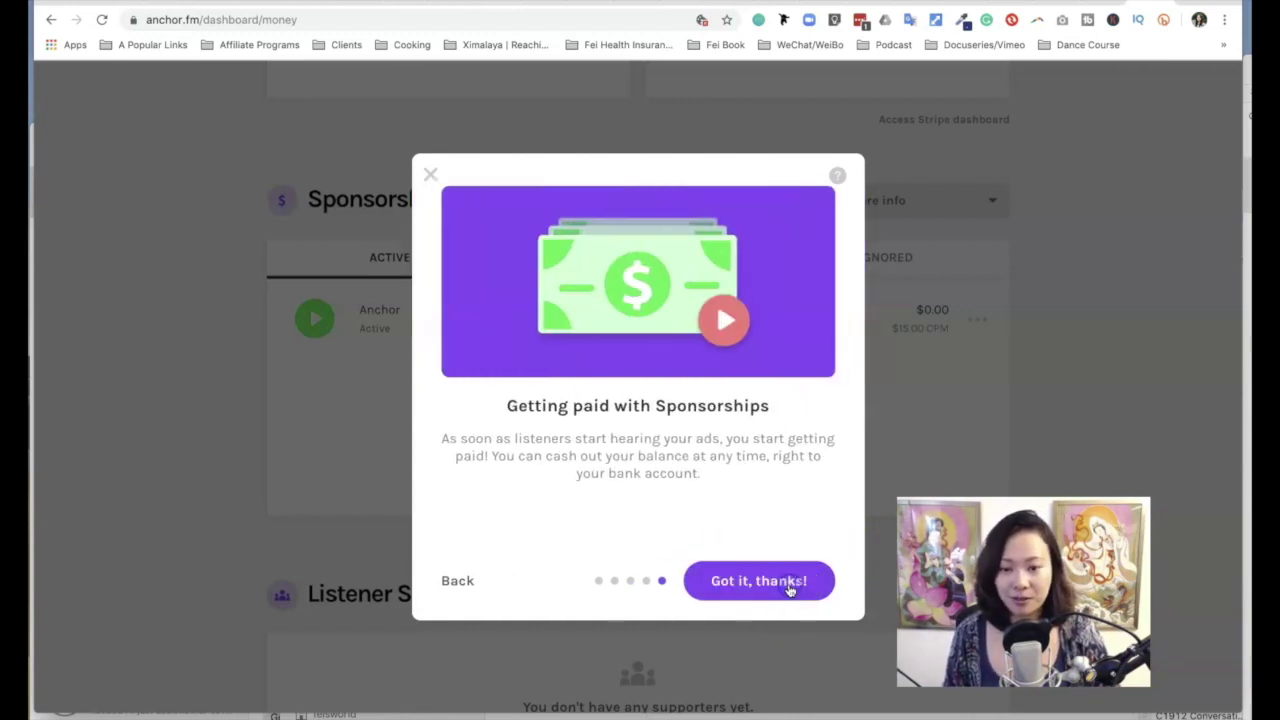
pyautogui.click(790, 590)
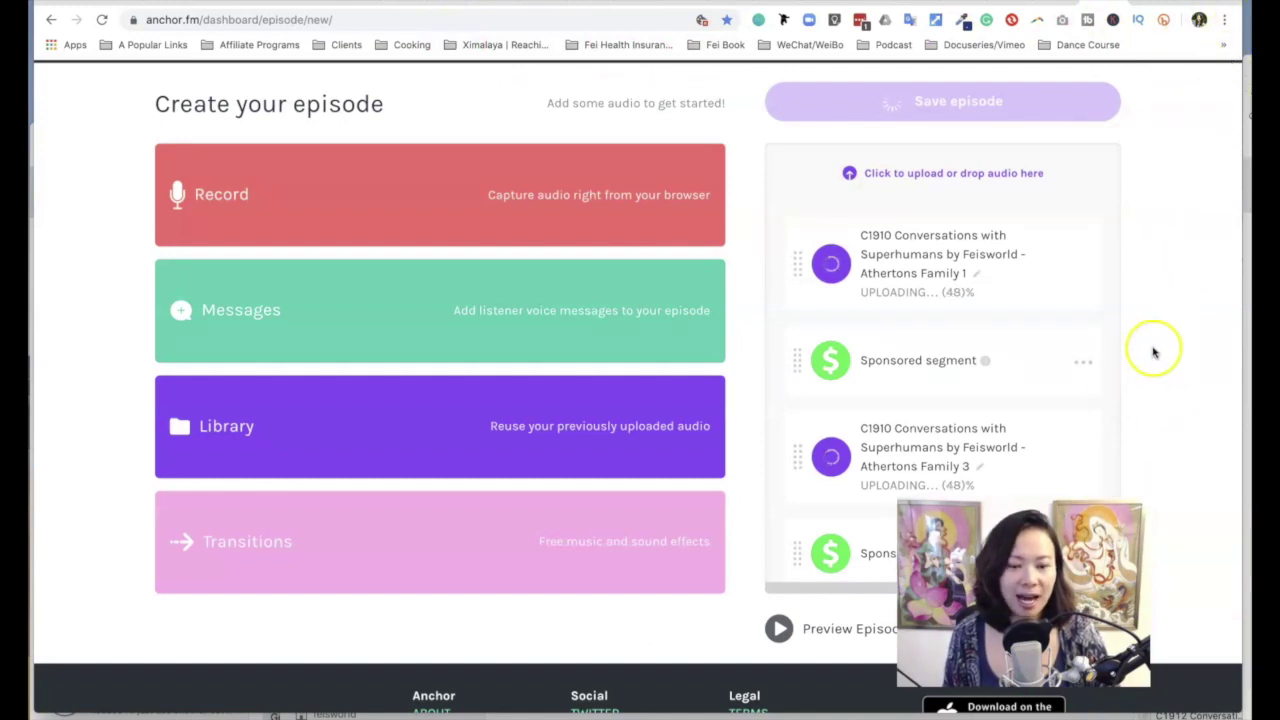
# Step: View the file chooser for uploading audio to the new episode, and dismiss it without choosing a file
pyautogui.scroll(-1, 1000, 371)
pyautogui.scroll(1, 991, 371)
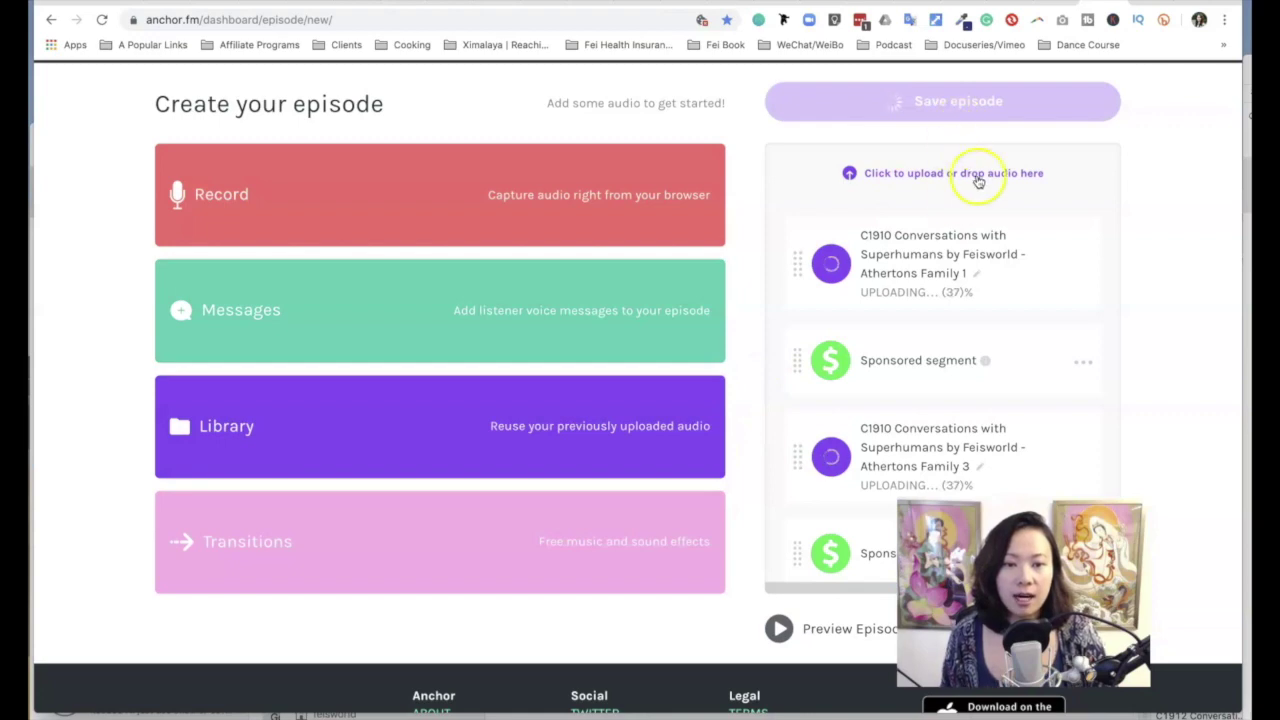
pyautogui.click(915, 178)
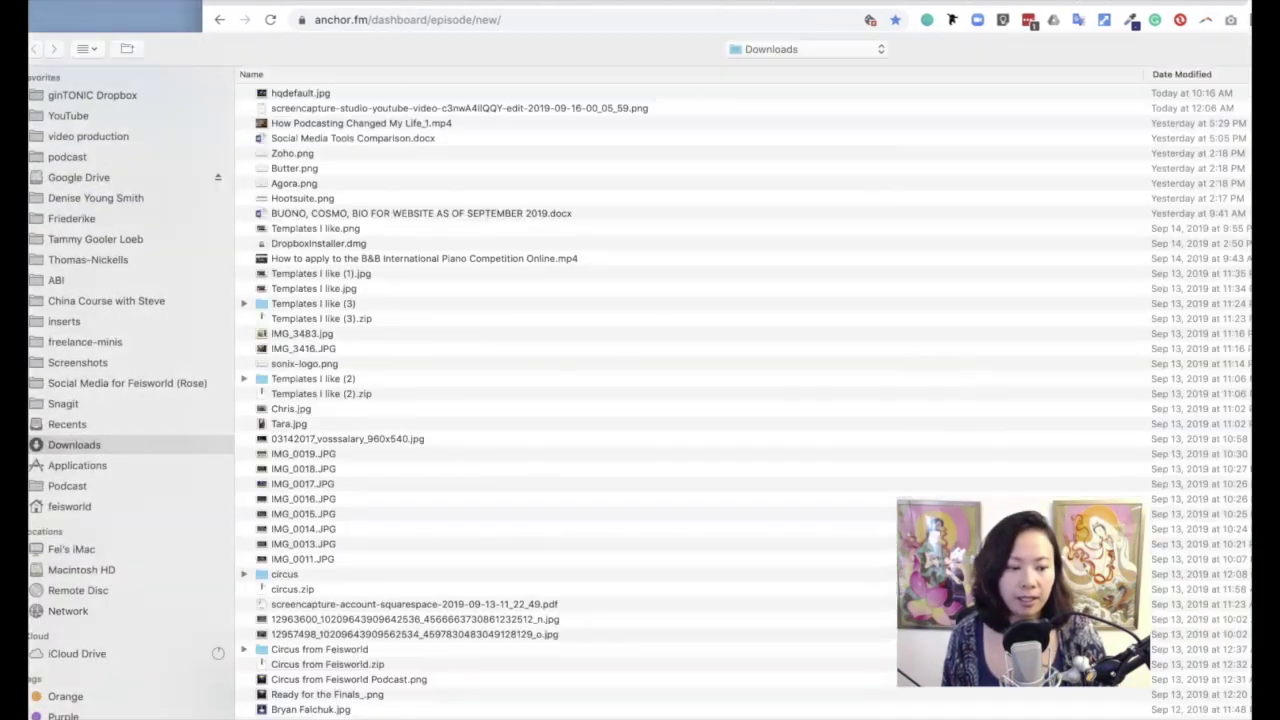
pyautogui.press('Escape')
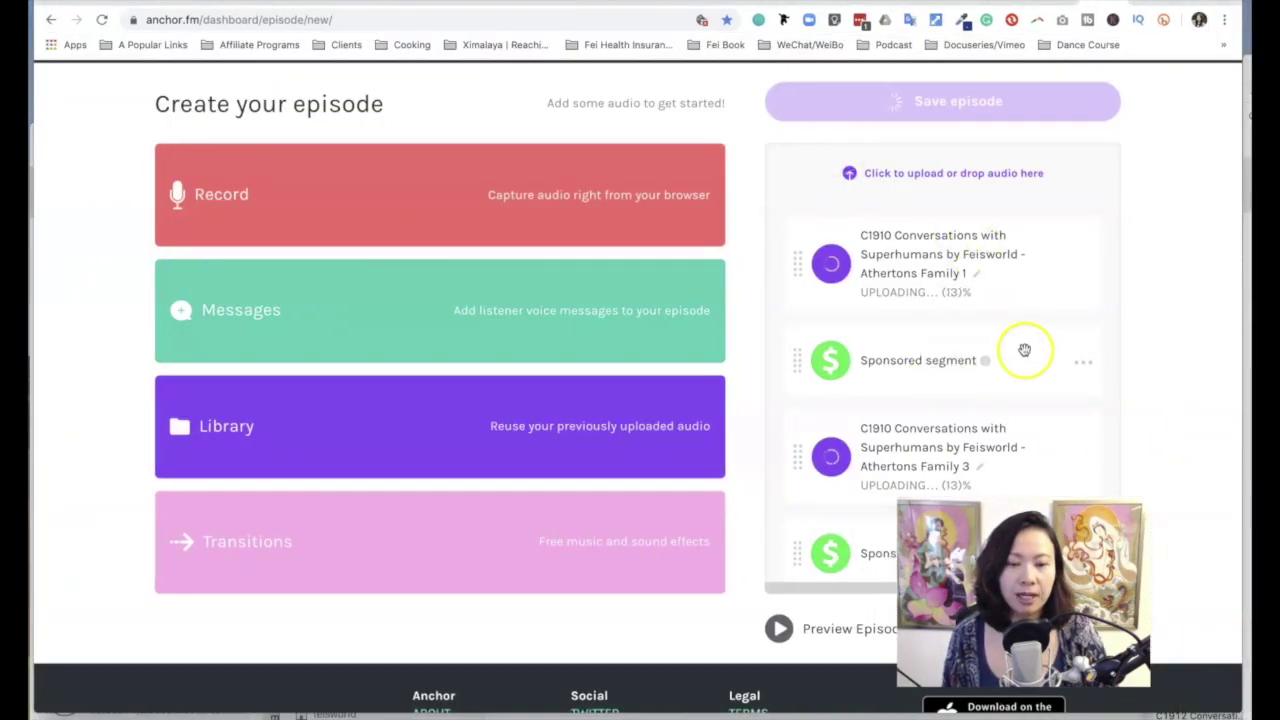
# Step: Examine how the uploaded audio parts and sponsored segments are ordered in the new episode
pyautogui.scroll(-1, 1000, 358)
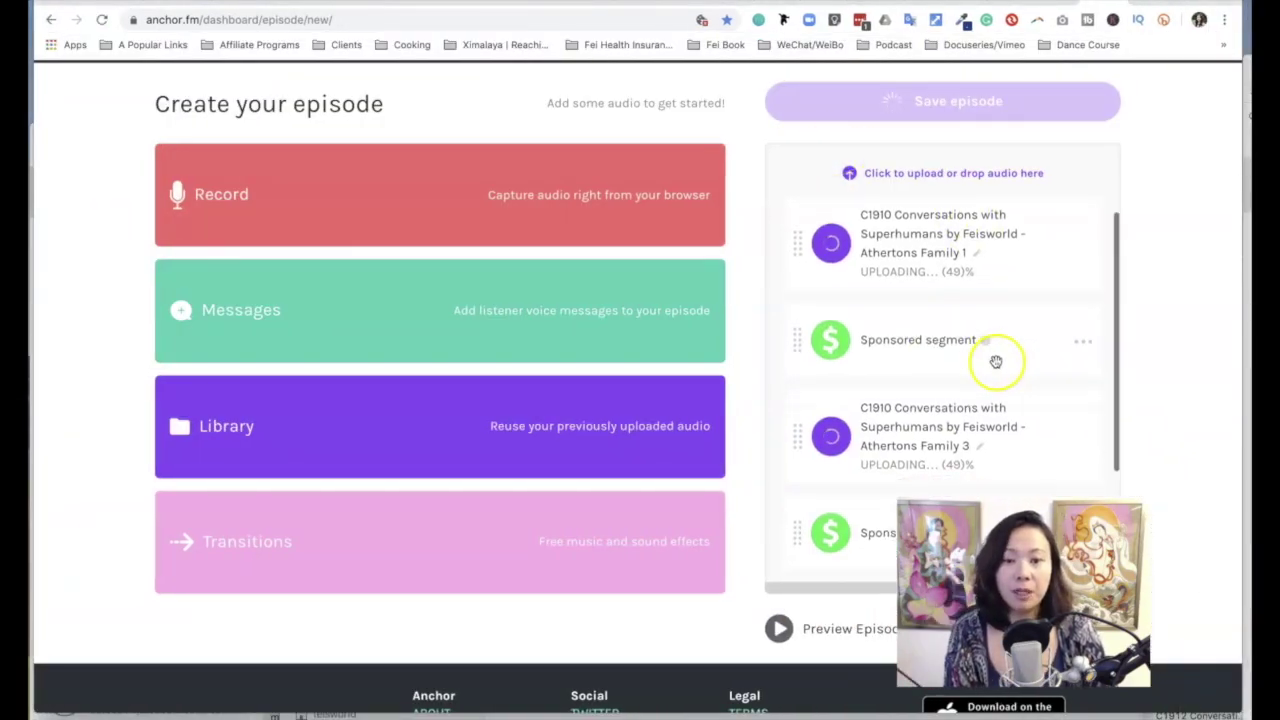
pyautogui.scroll(1, 1000, 358)
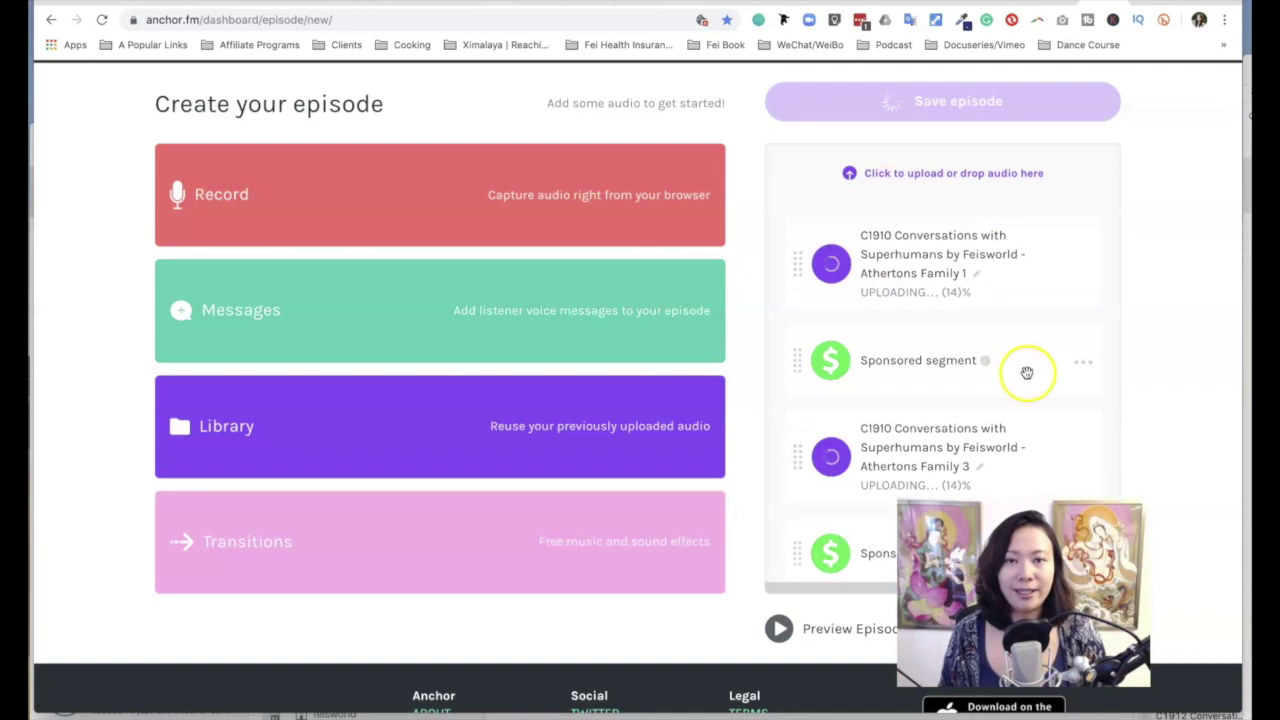
pyautogui.scroll(1, 1020, 372)
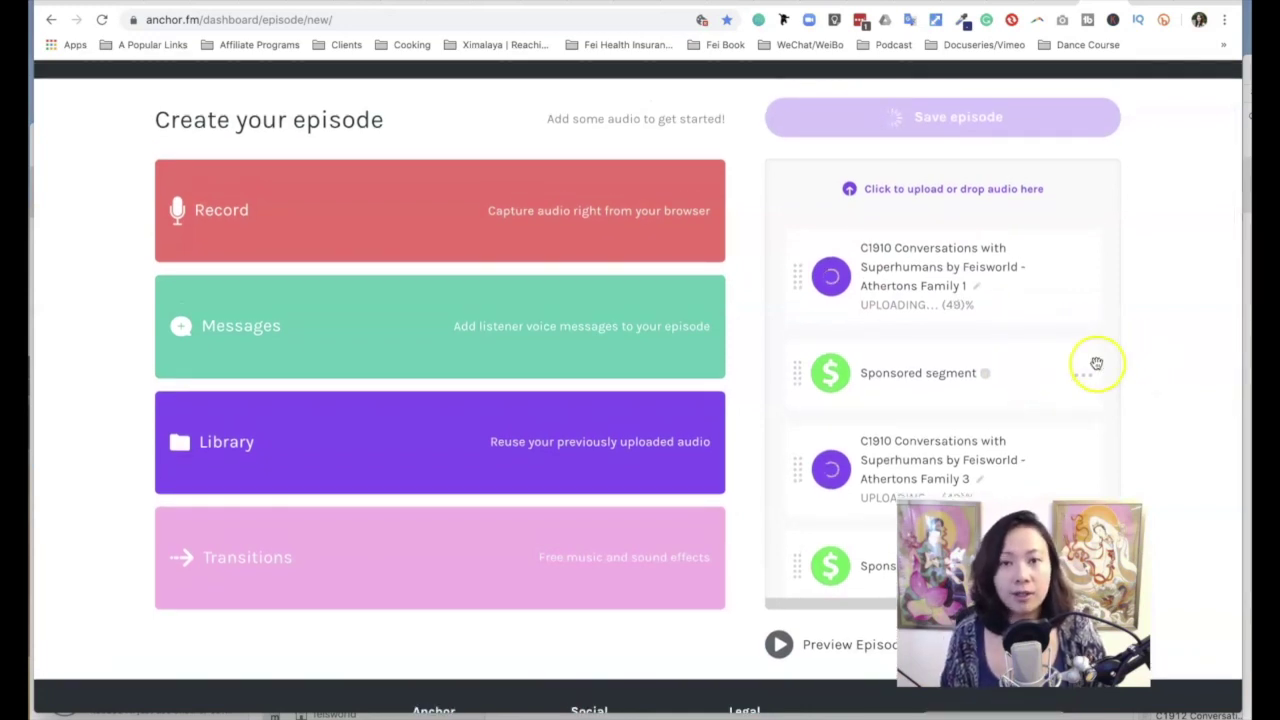
pyautogui.scroll(-1, 1094, 362)
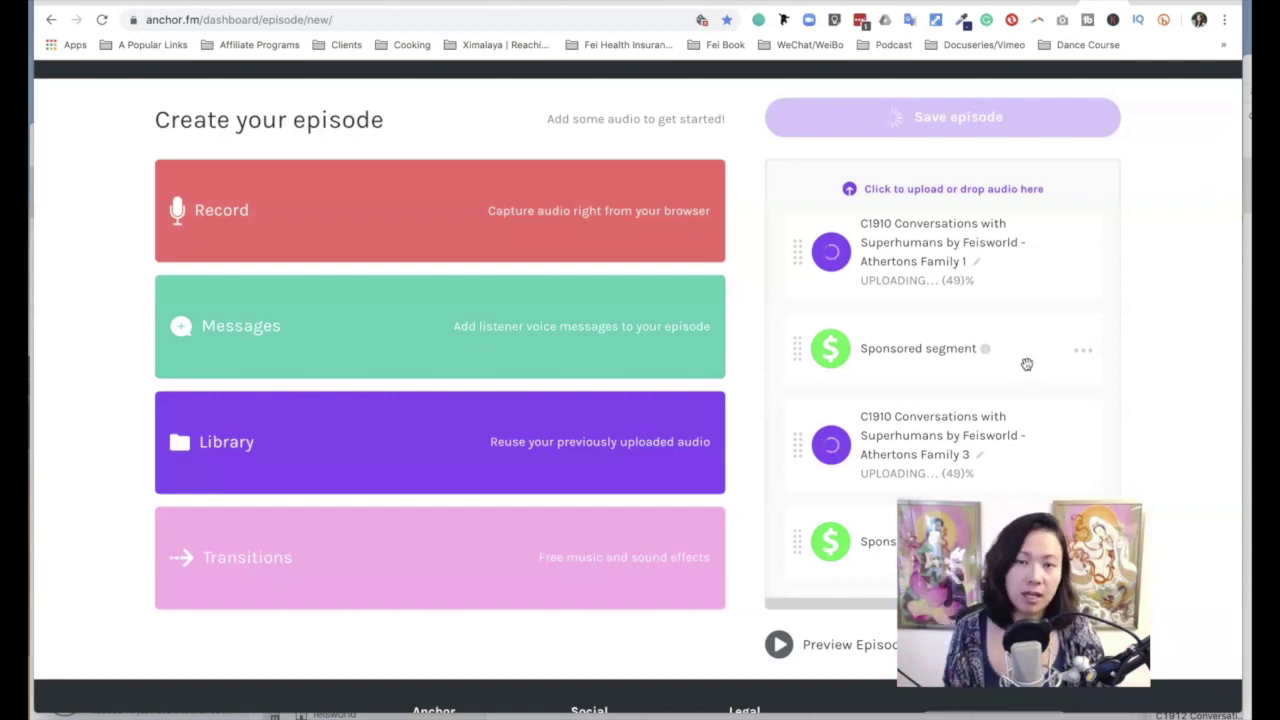
pyautogui.click(1024, 368)
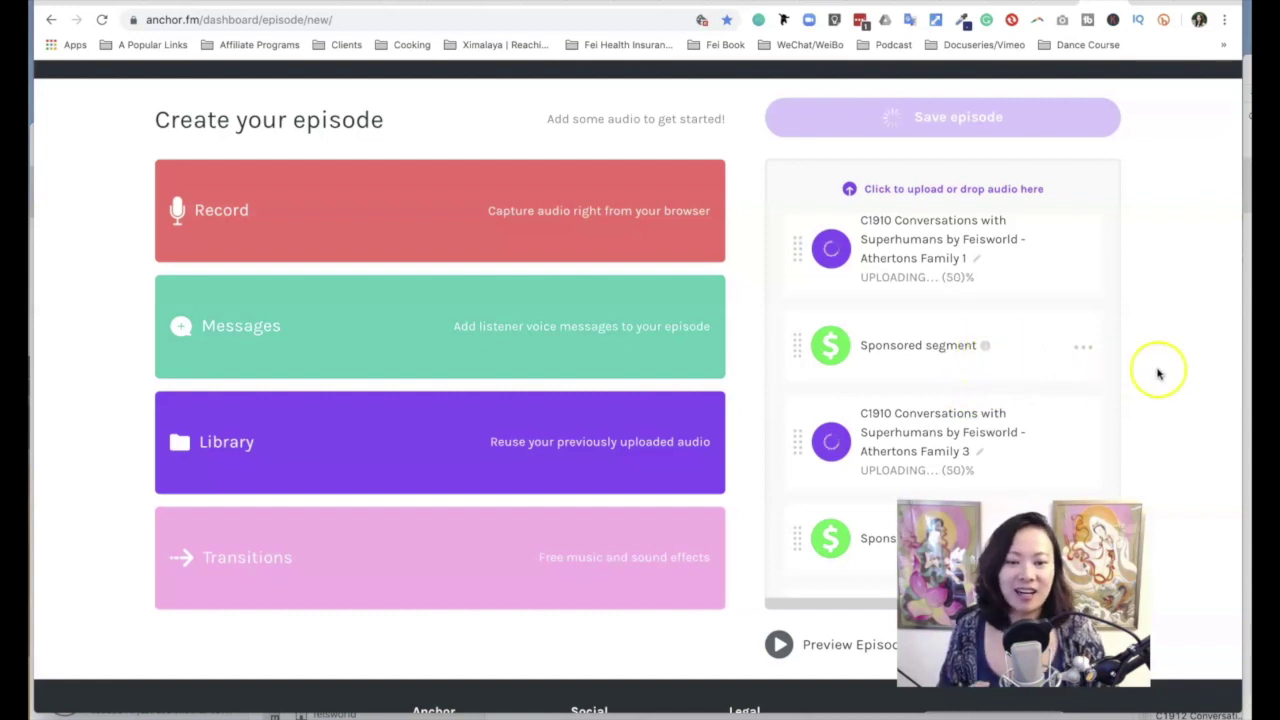
pyautogui.scroll(-1, 971, 377)
pyautogui.scroll(-1, 971, 377)
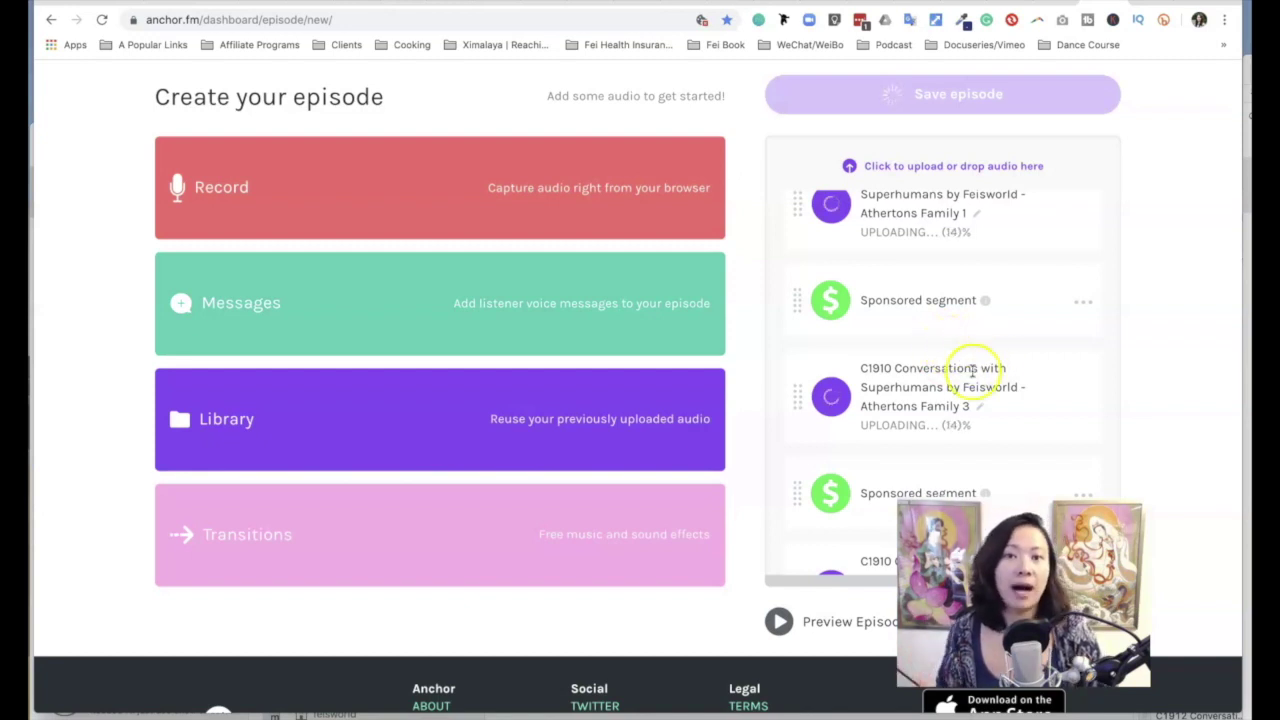
pyautogui.scroll(-1, 1003, 358)
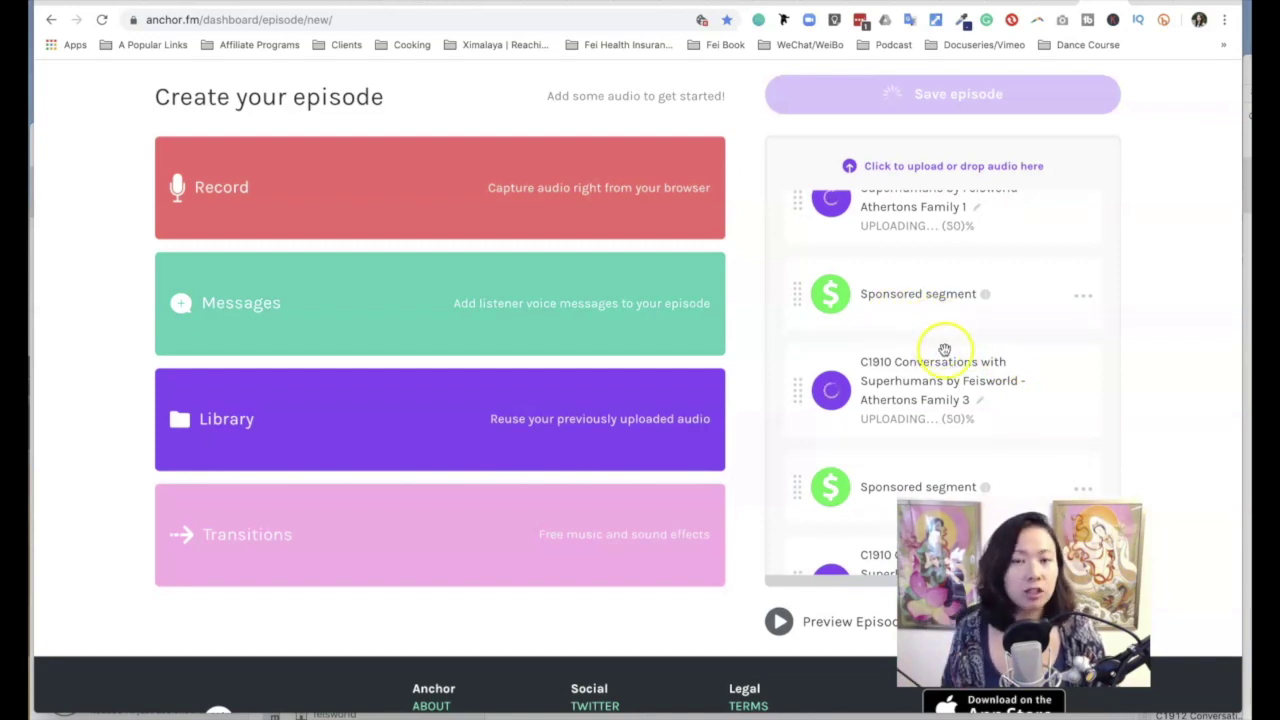
pyautogui.scroll(3, 945, 346)
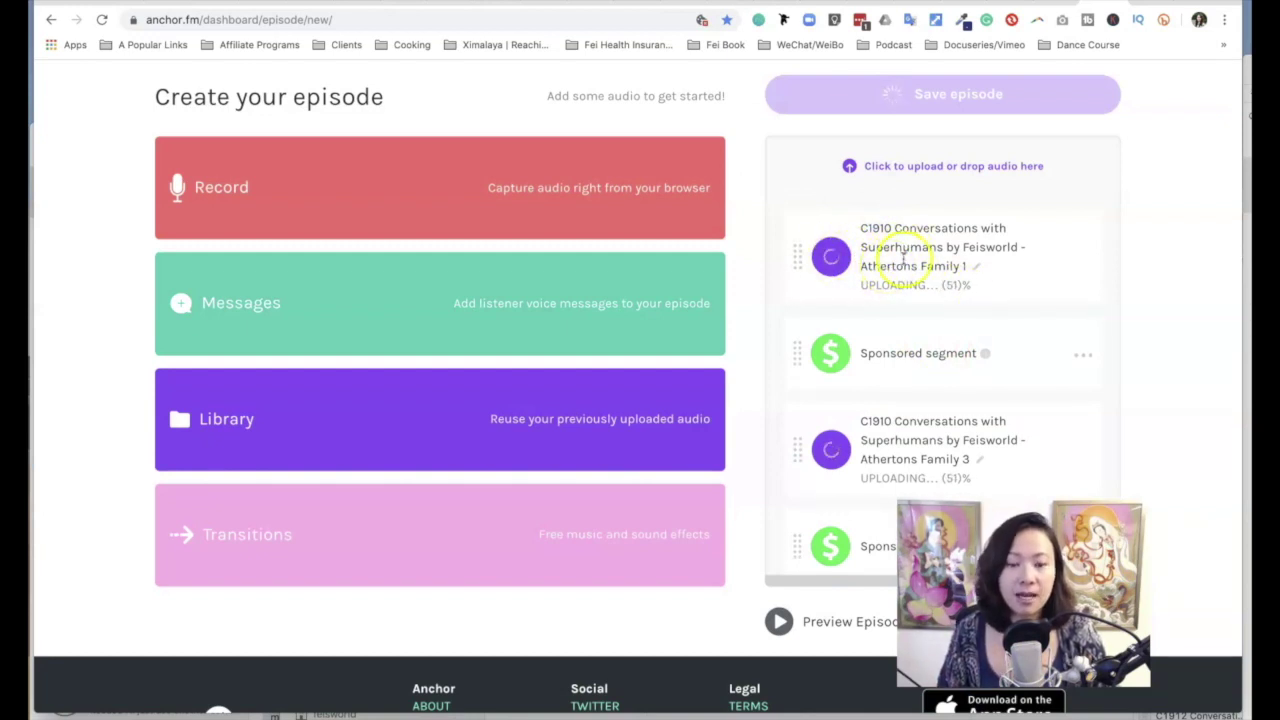
pyautogui.scroll(-6, 880, 330)
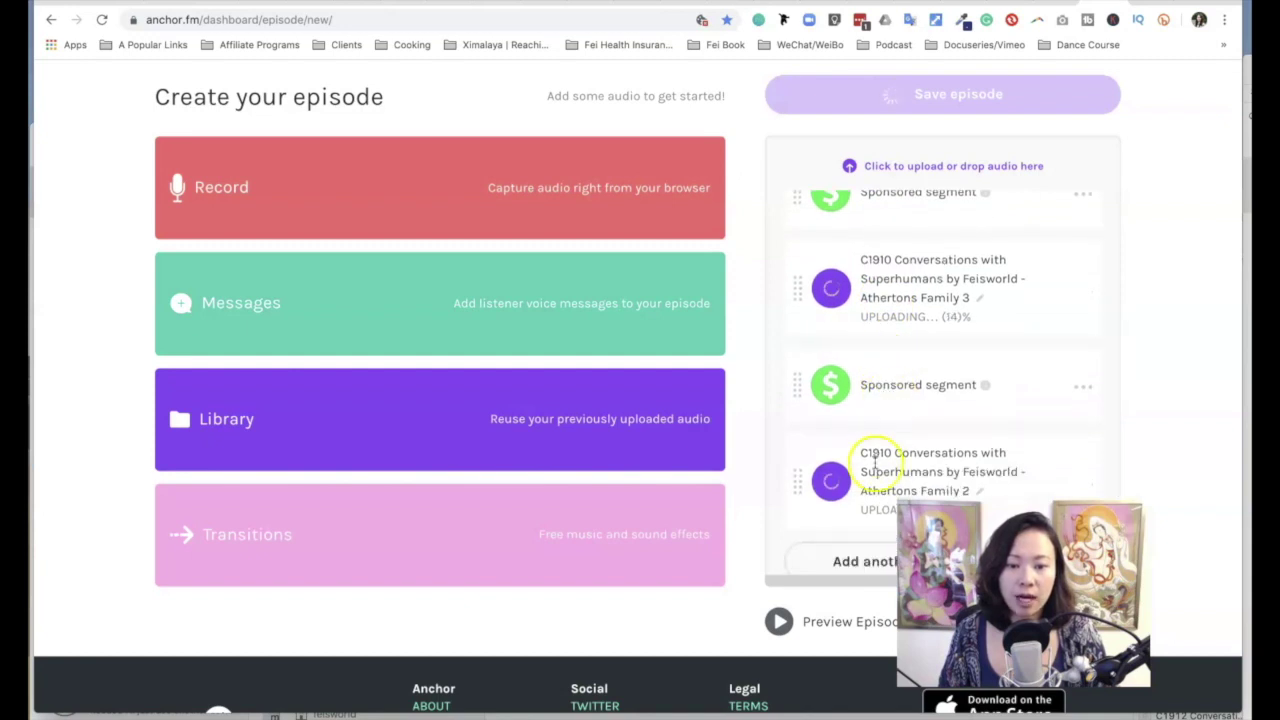
pyautogui.scroll(5, 886, 457)
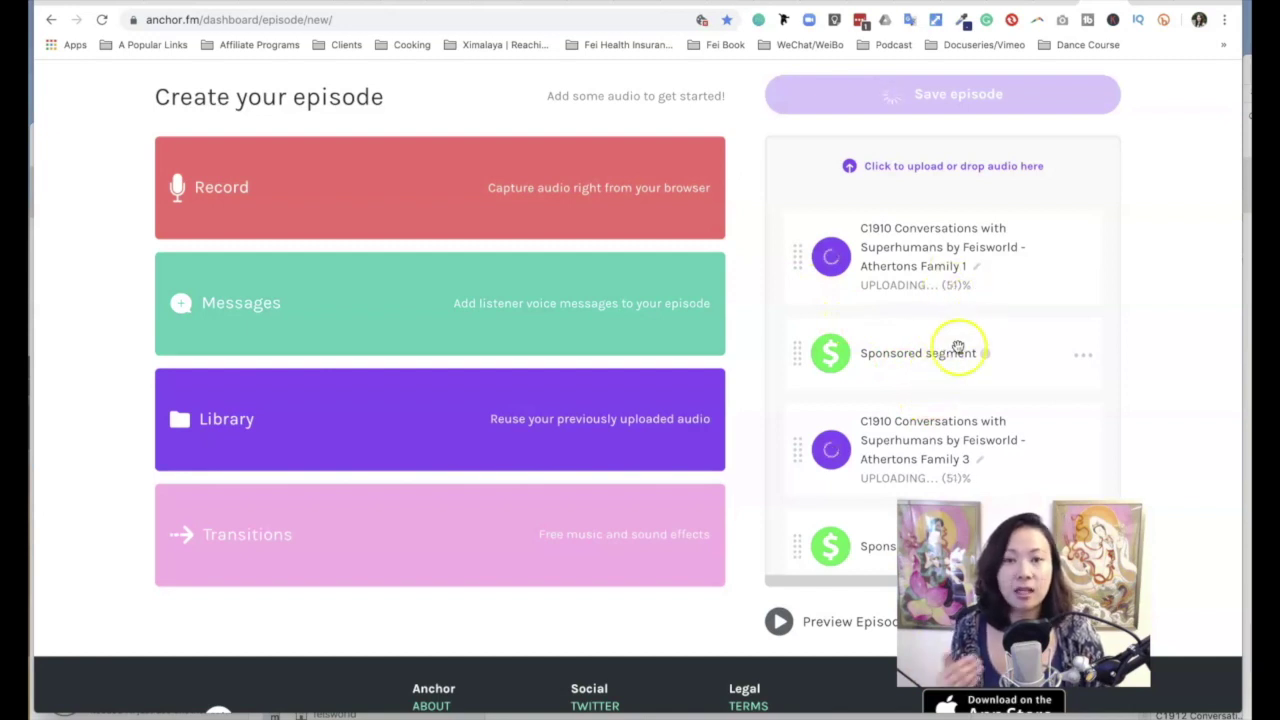
pyautogui.scroll(-1, 920, 400)
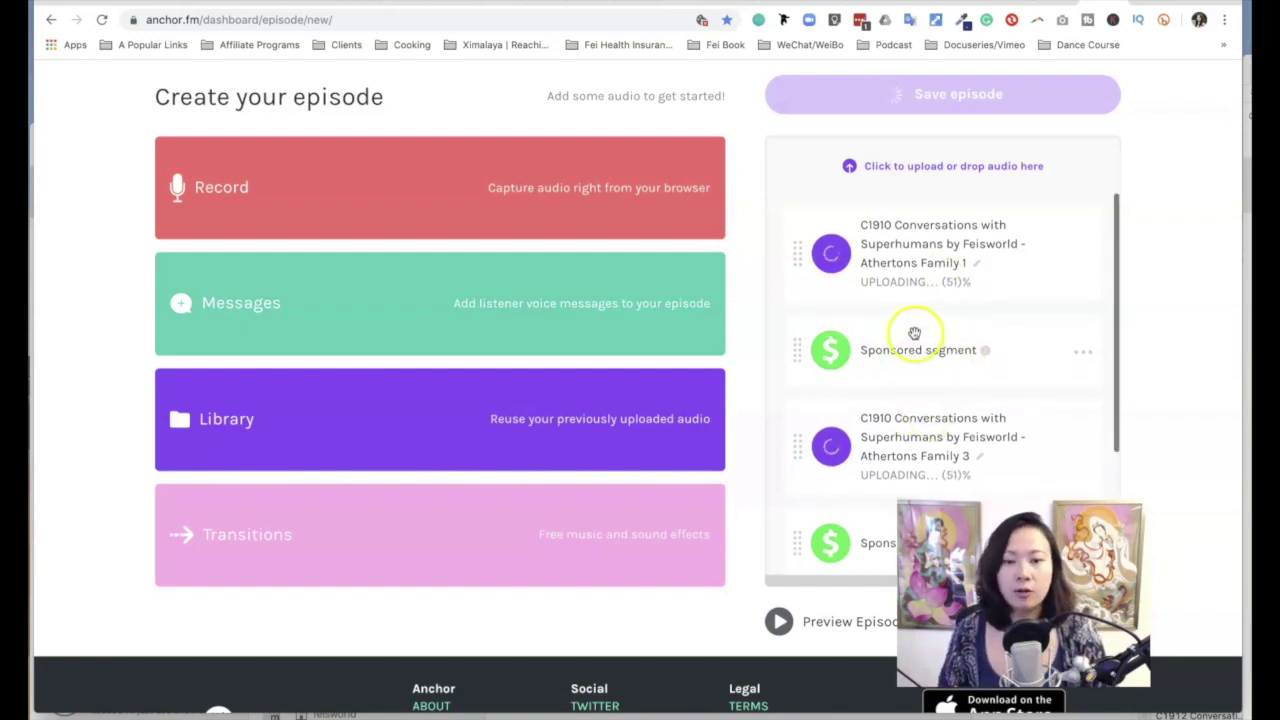
pyautogui.scroll(1, 812, 355)
# Step: Move the first sponsored segment ahead of the first audio part, and return it to its place after that part
pyautogui.moveTo(808, 356); pyautogui.dragTo(836, 260)
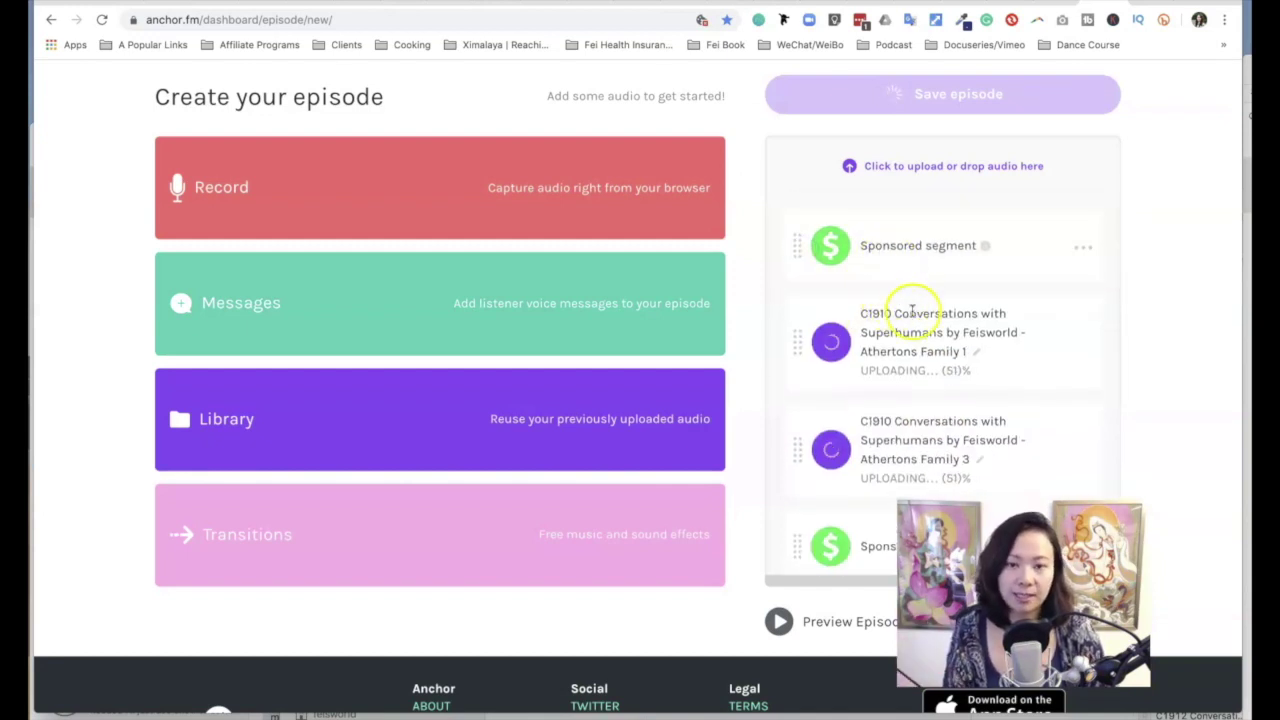
pyautogui.moveTo(803, 251); pyautogui.dragTo(798, 351)
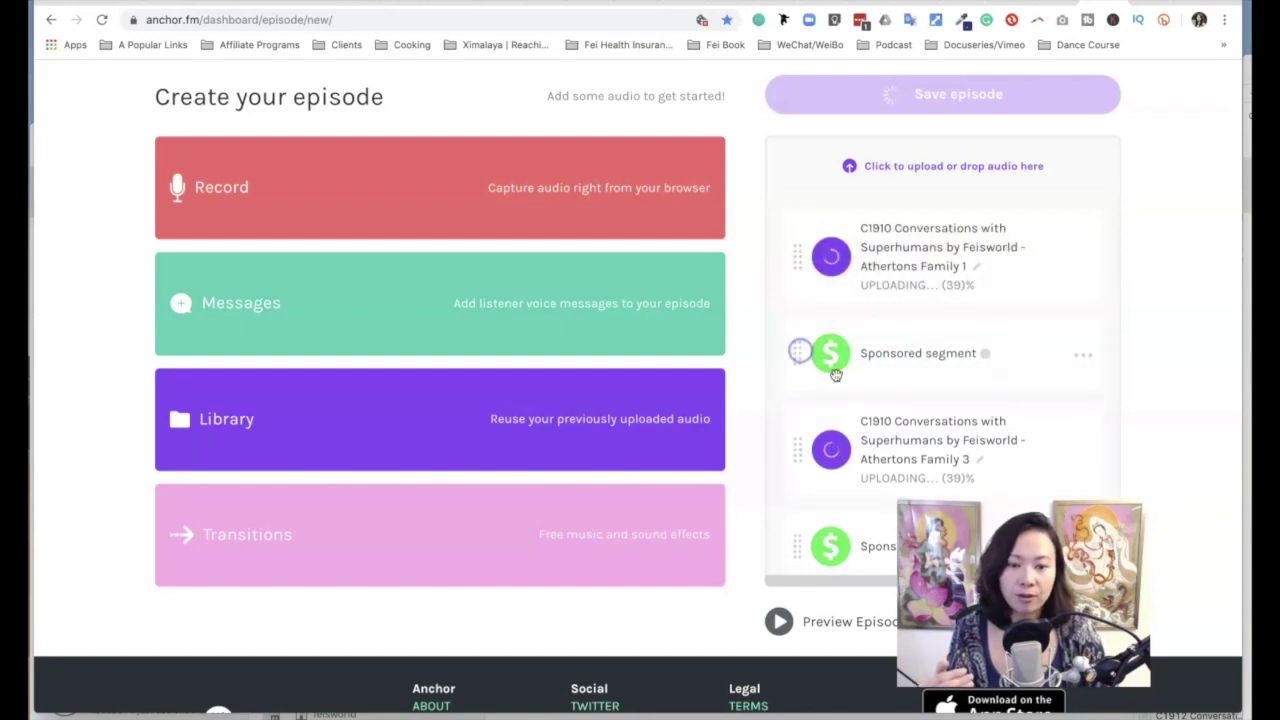
pyautogui.scroll(-3, 900, 434)
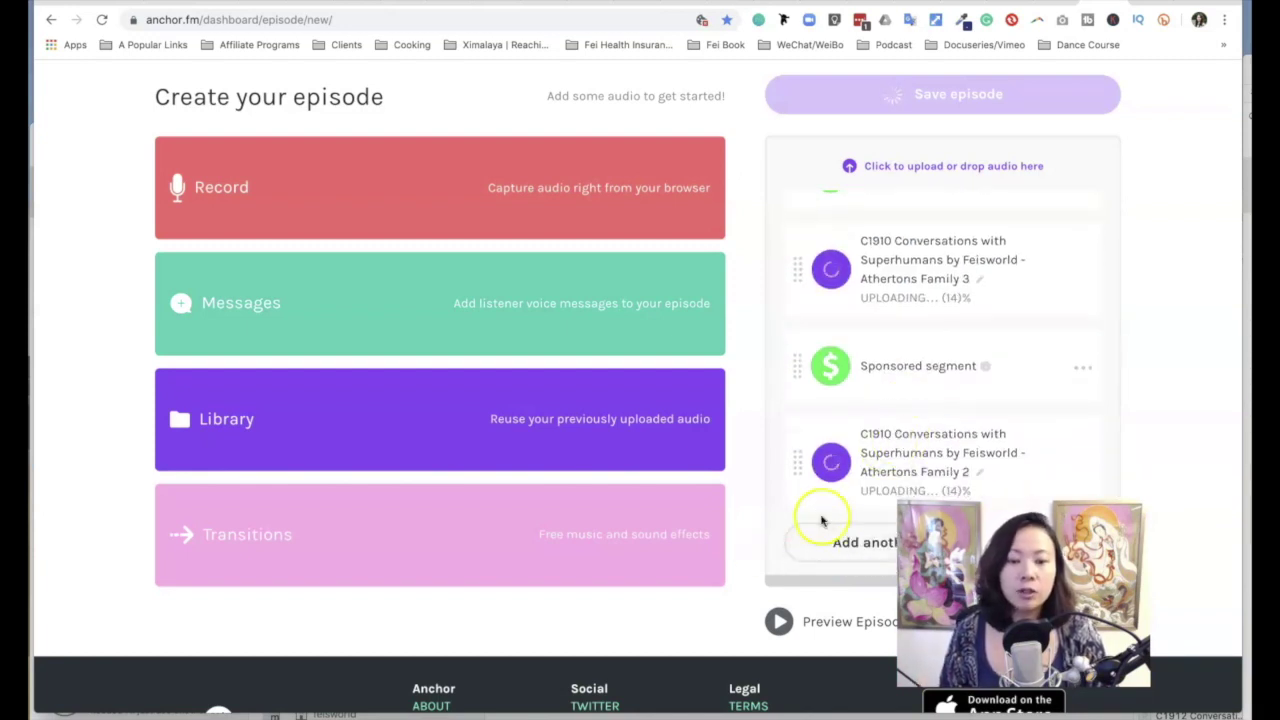
# Step: Move the second sponsored segment behind the last audio part, and return it to its place ahead of that part
pyautogui.scroll(-1, 822, 391)
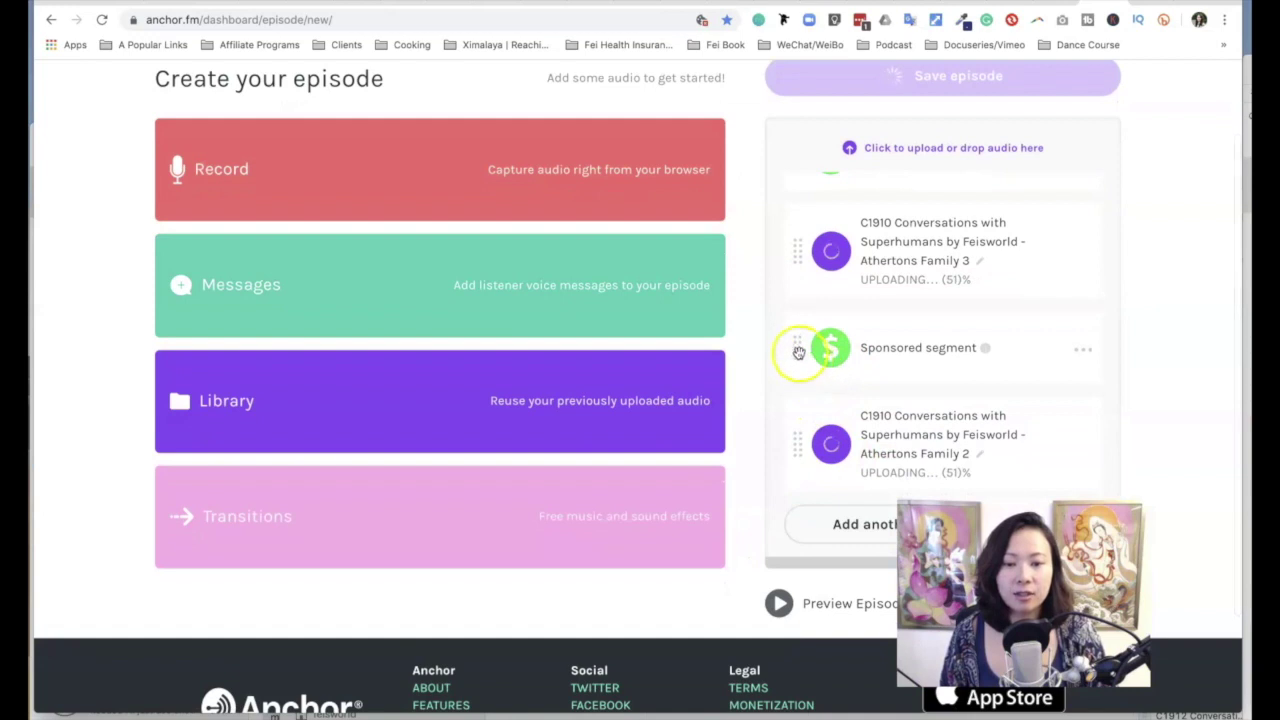
pyautogui.moveTo(794, 351); pyautogui.dragTo(797, 456)
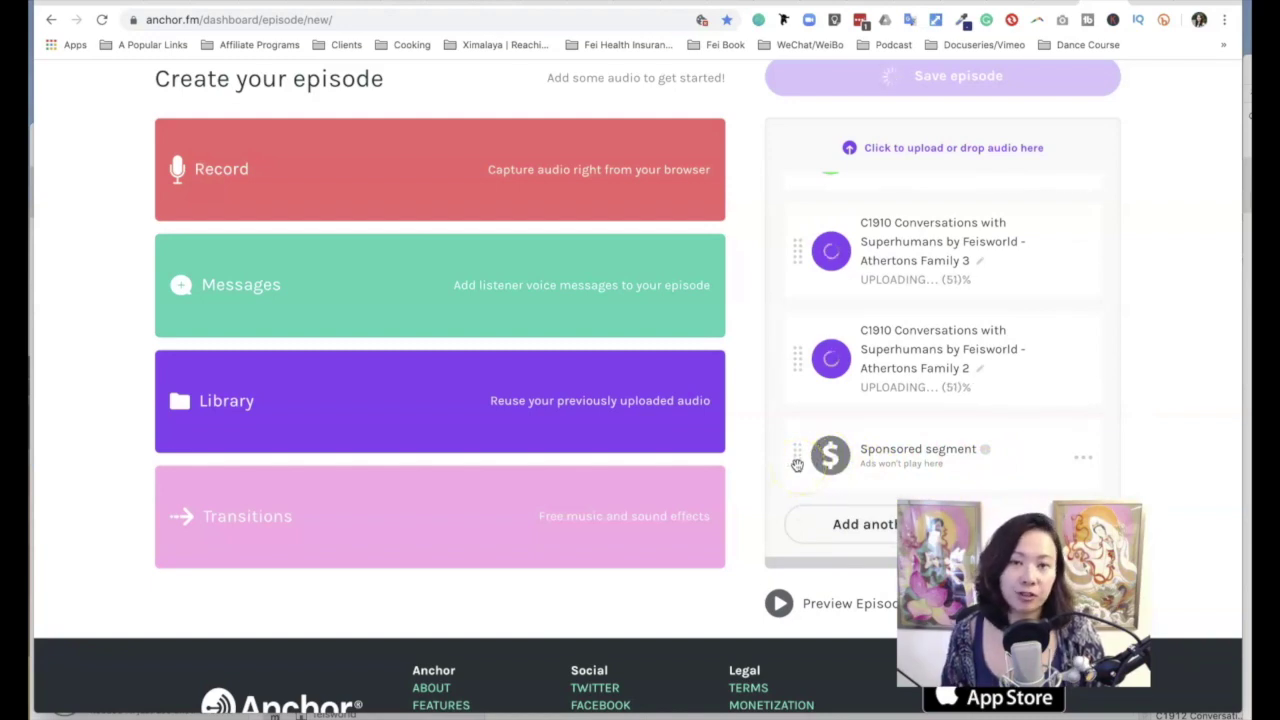
pyautogui.moveTo(800, 450); pyautogui.dragTo(803, 349)
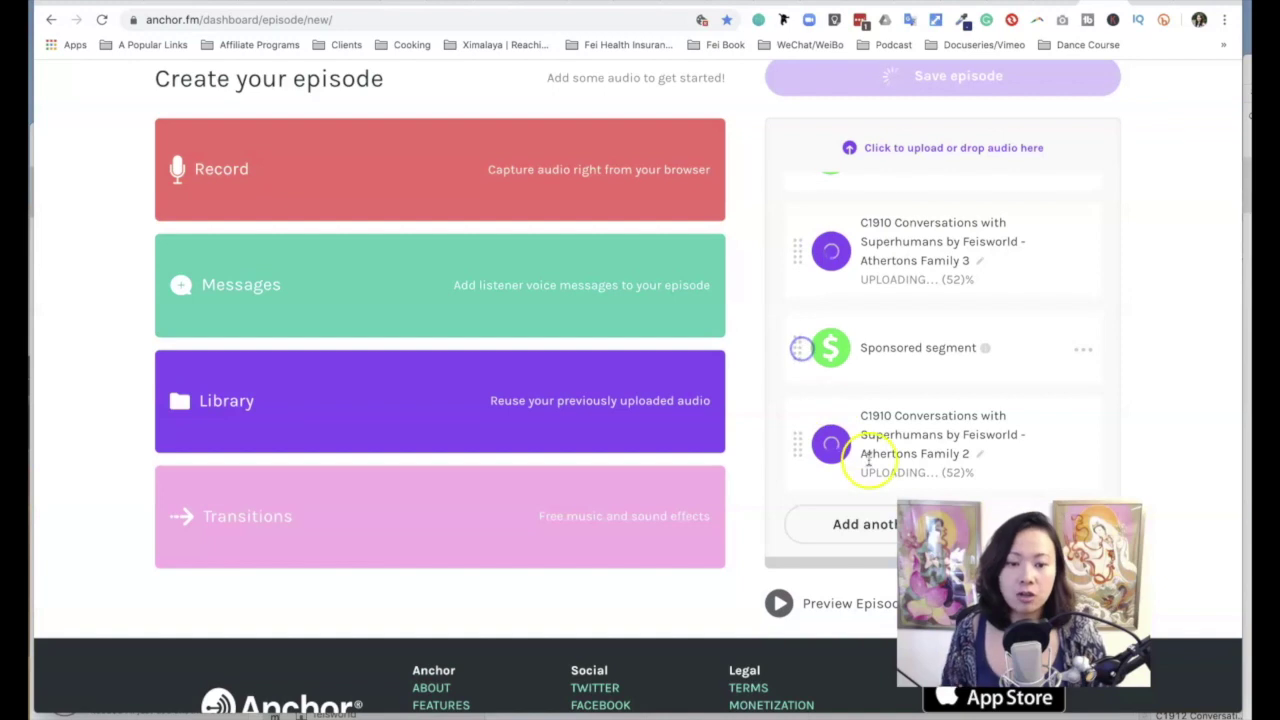
# Step: View the options for the second sponsored segment, and dismiss them without removing it from the episode
pyautogui.click(1084, 354)
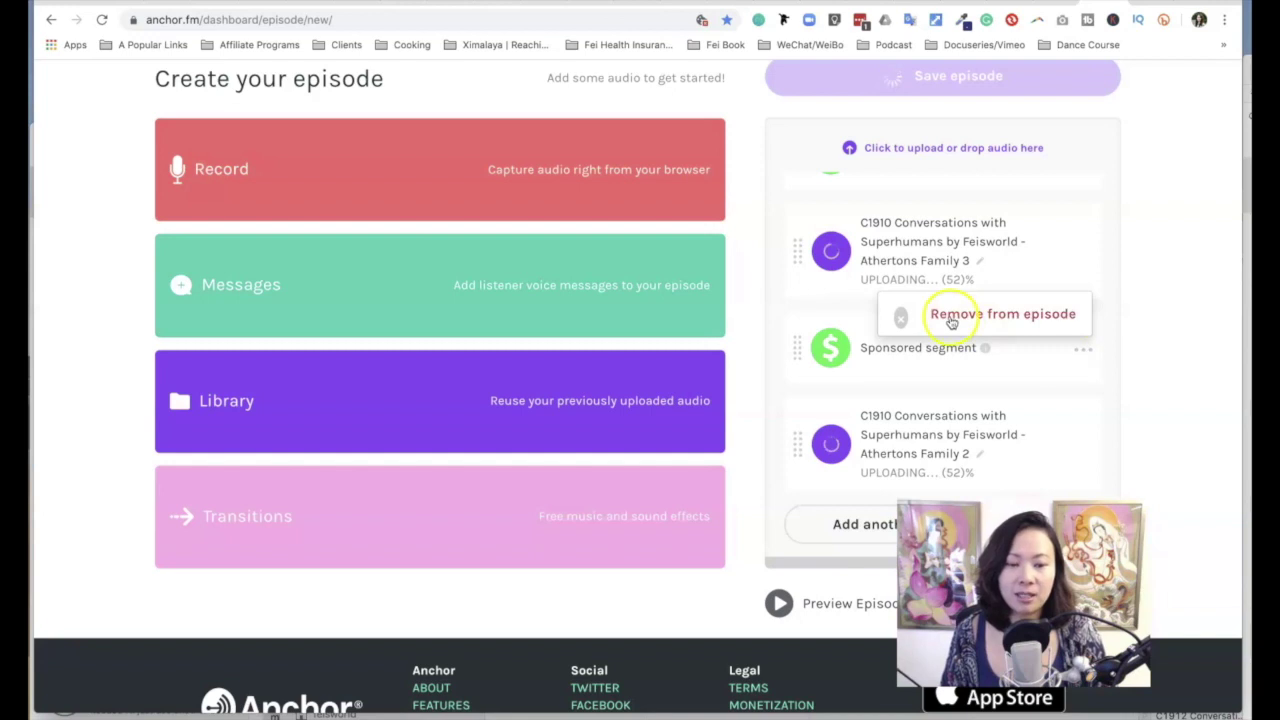
pyautogui.click(1159, 370)
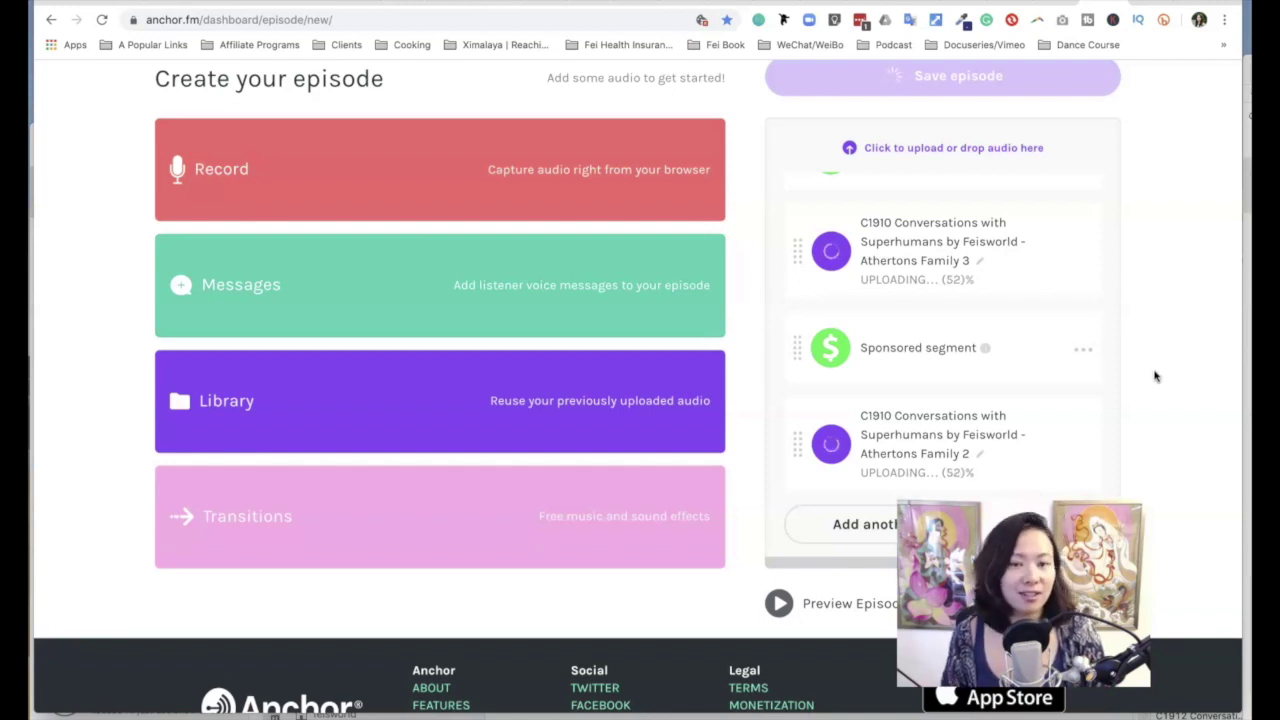
# Step: Add another sponsored segment to the episode so two sponsored segments sit between the first and second audio parts
pyautogui.scroll(-1, 980, 412)
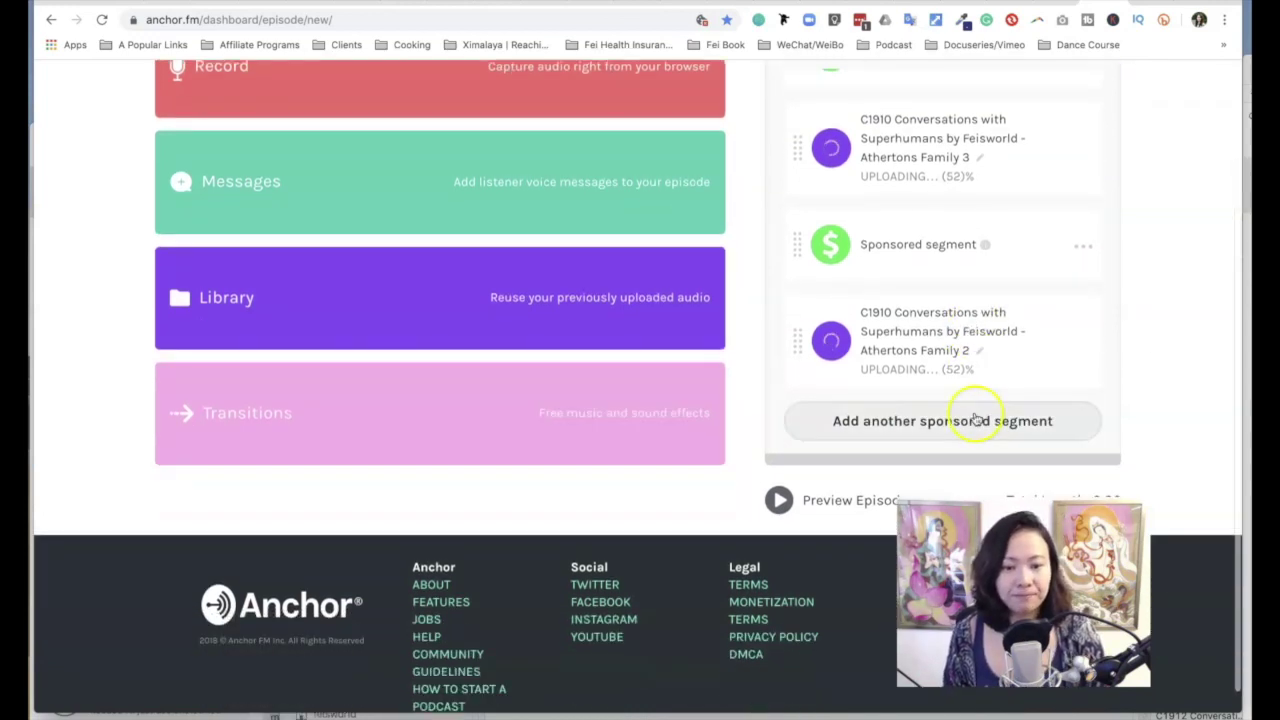
pyautogui.click(1085, 410)
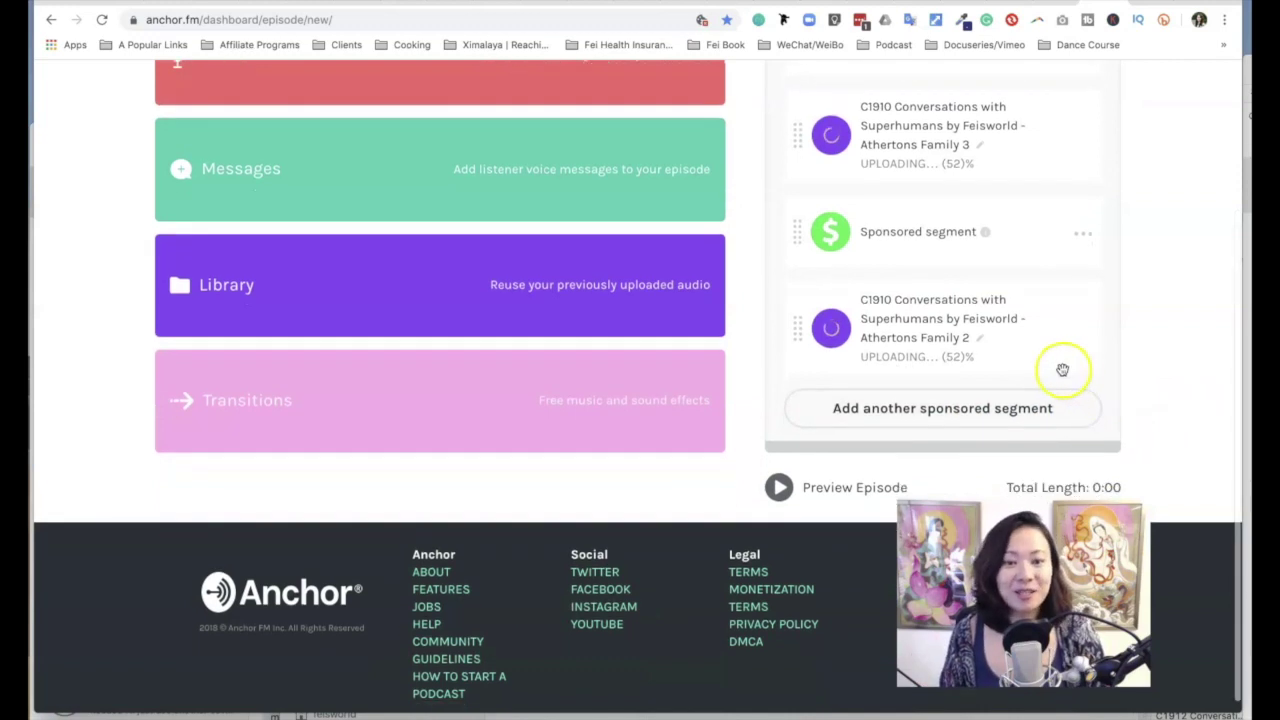
pyautogui.scroll(-2, 1062, 378)
pyautogui.scroll(-1, 908, 400)
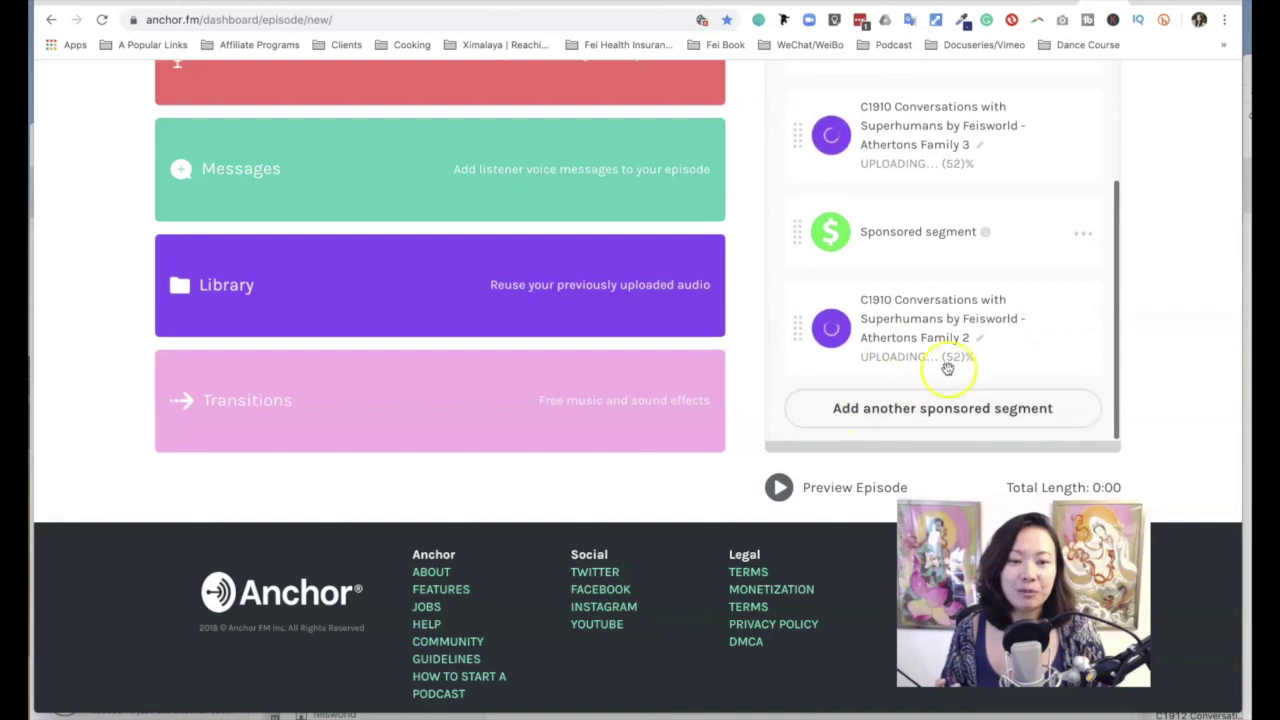
pyautogui.click(905, 410)
pyautogui.moveTo(1063, 366); pyautogui.dragTo(928, 185)
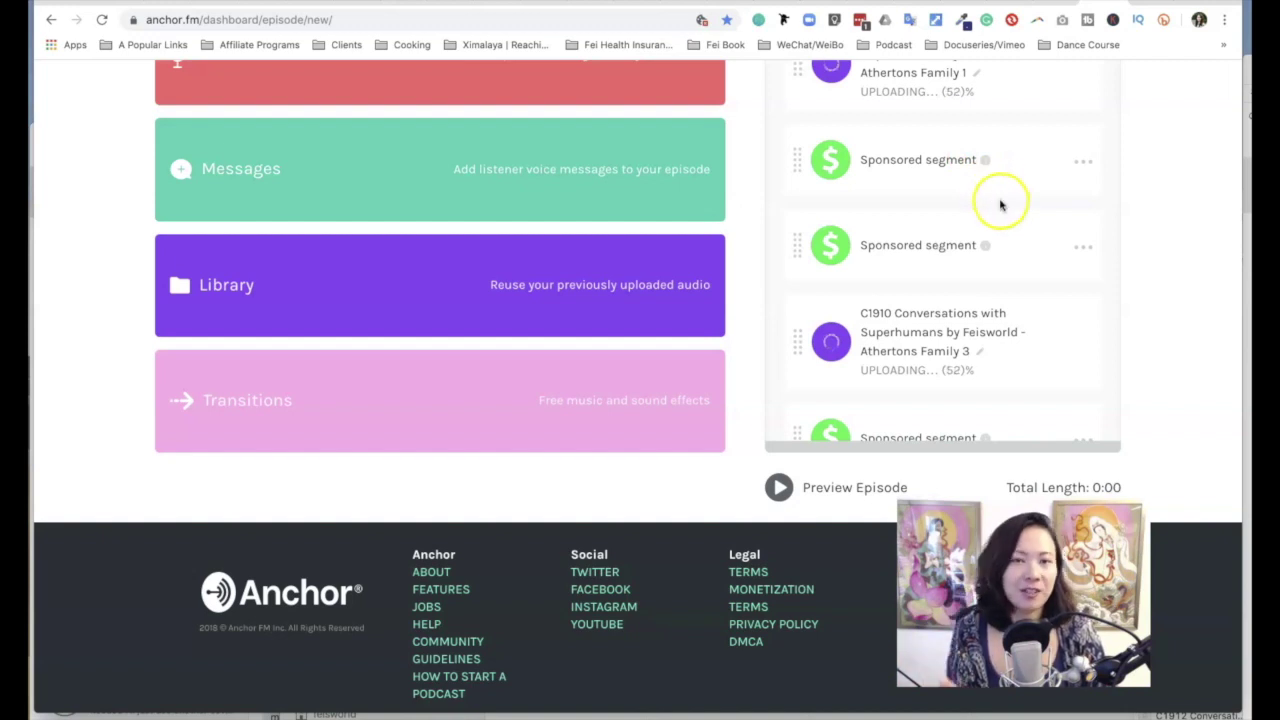
pyautogui.click(1067, 157)
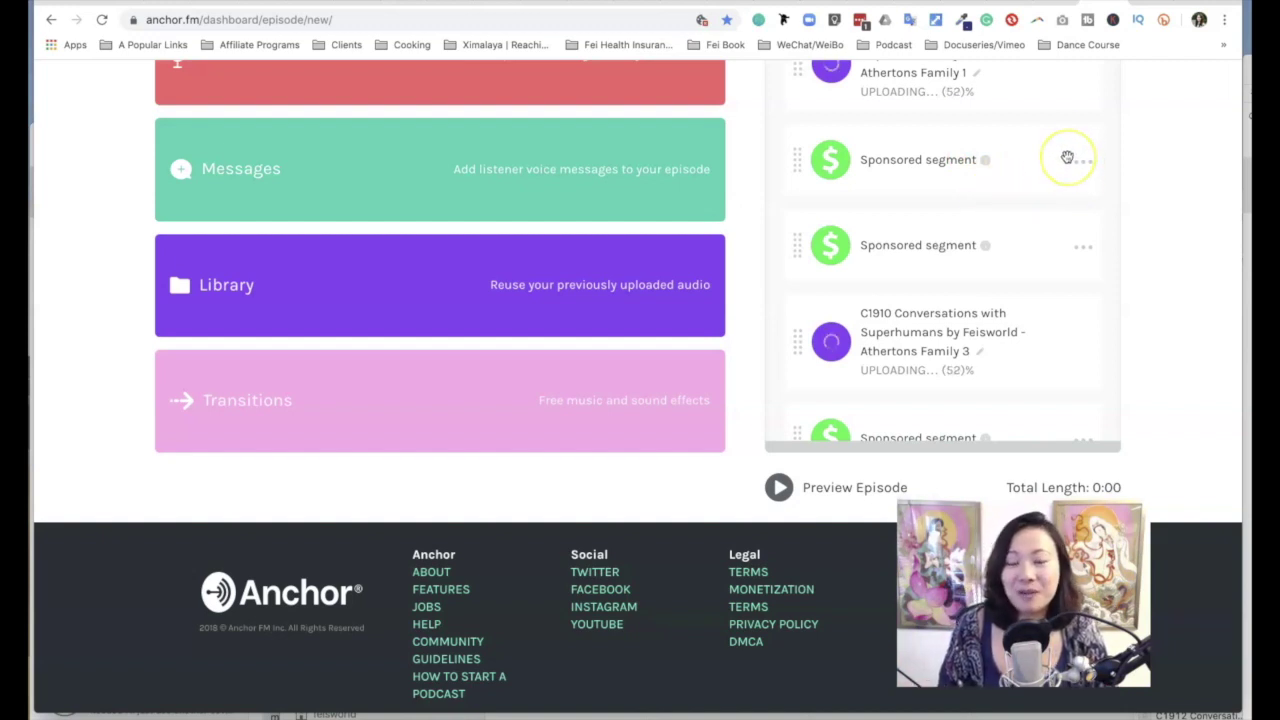
pyautogui.scroll(1, 1067, 160)
pyautogui.scroll(3, 1146, 209)
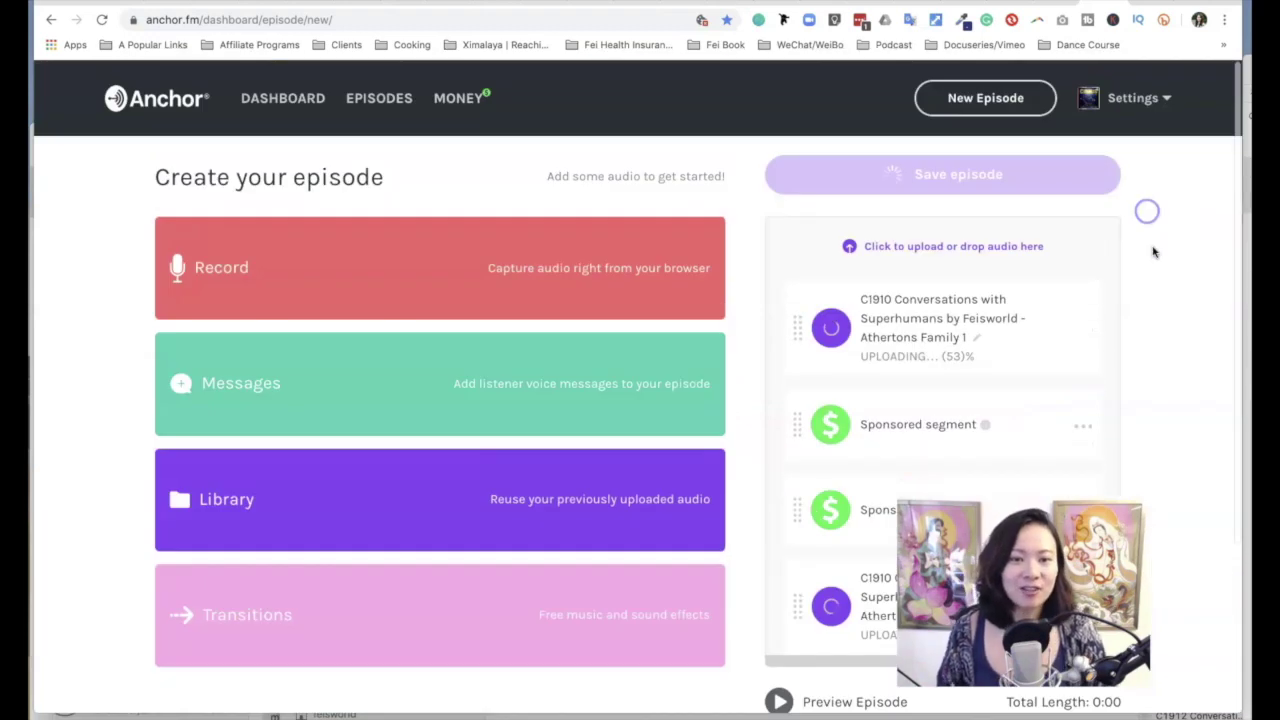
pyautogui.scroll(-3, 1075, 345)
pyautogui.scroll(-2, 1140, 343)
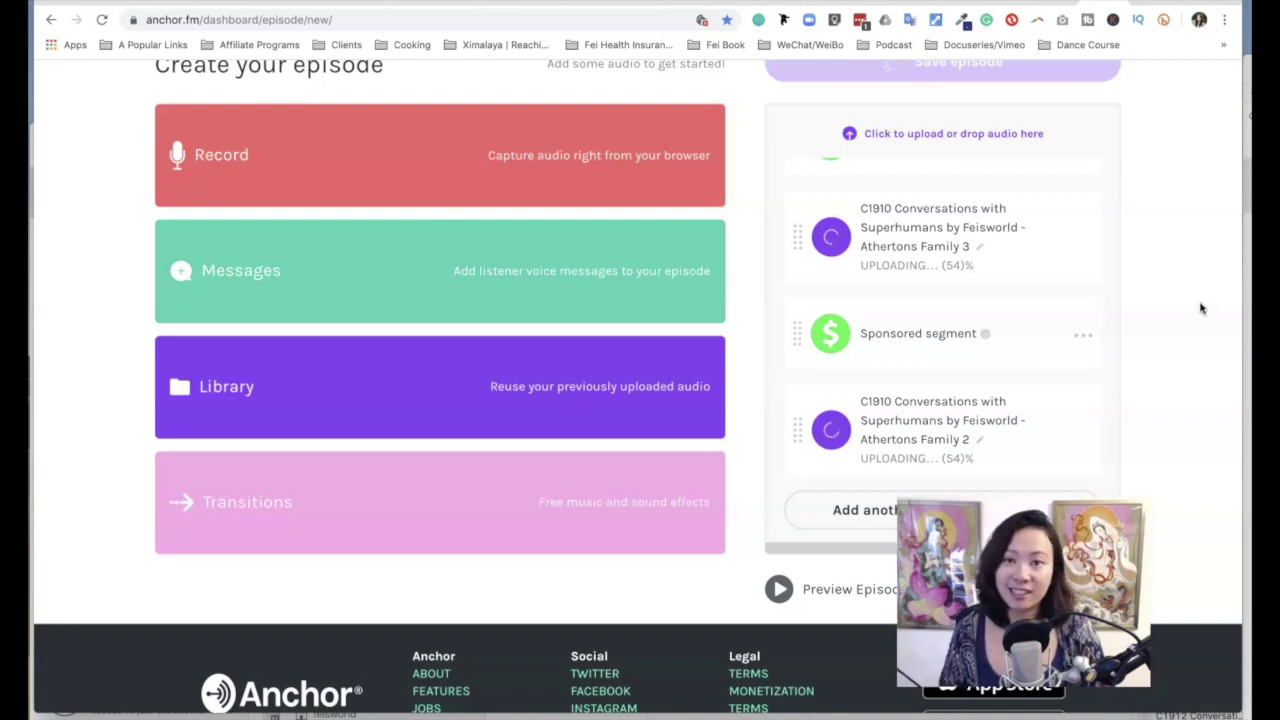
pyautogui.click(1196, 296)
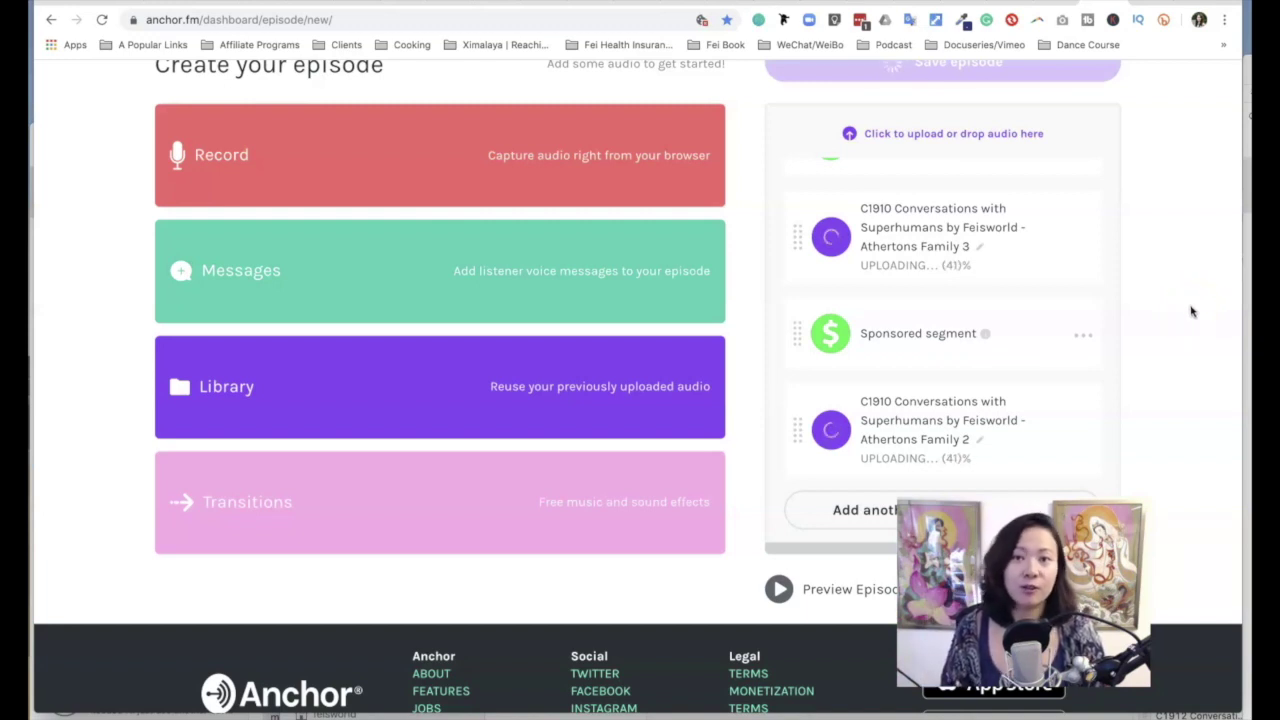
pyautogui.click(1178, 296)
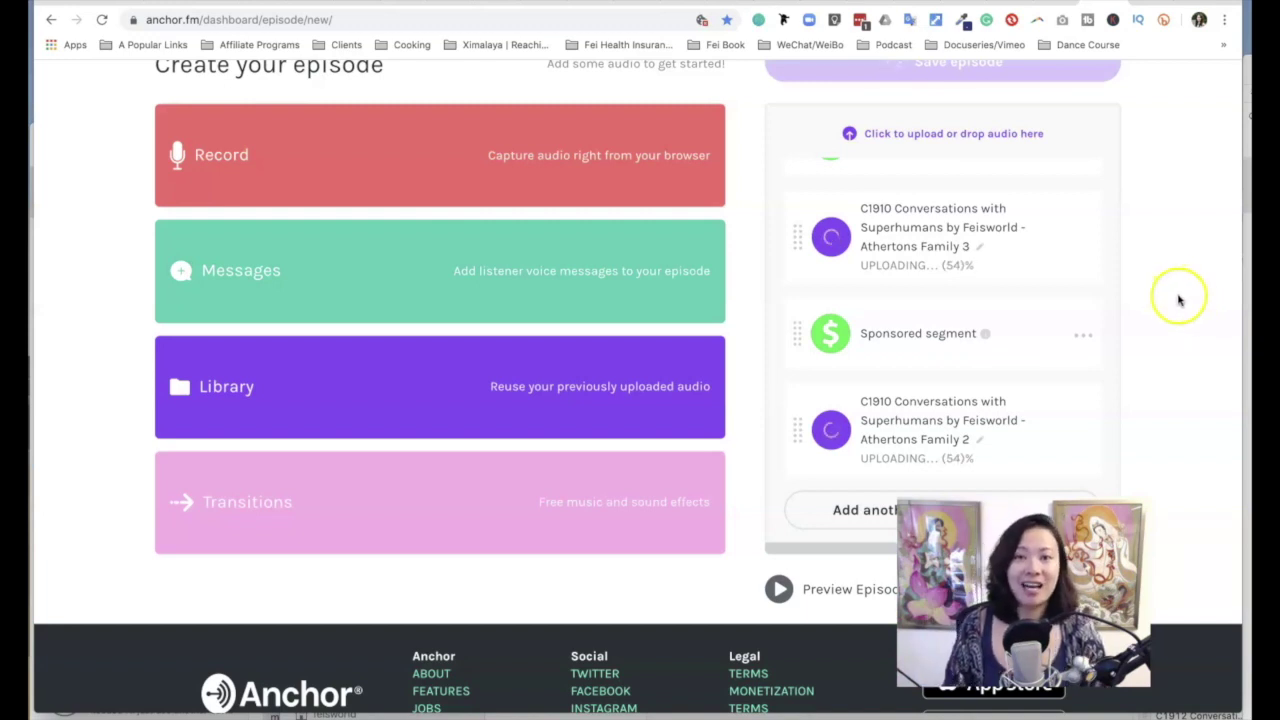
pyautogui.click(1168, 315)
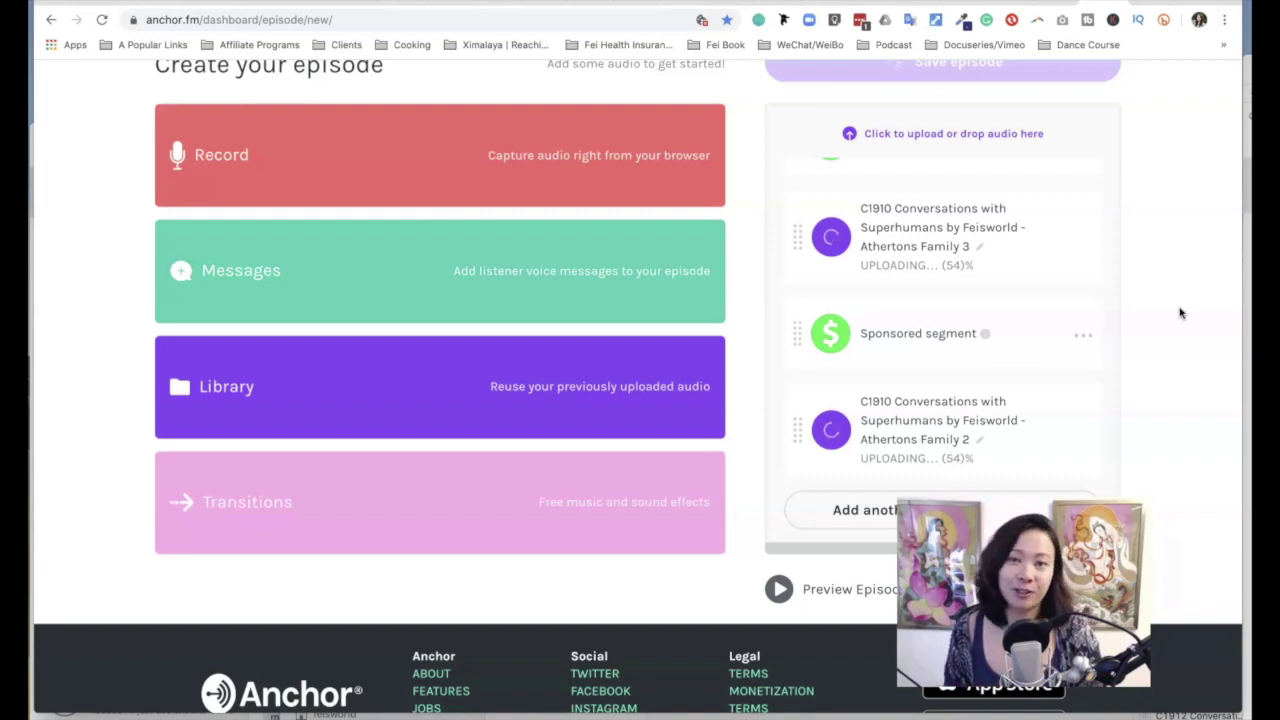
pyautogui.click(1218, 292)
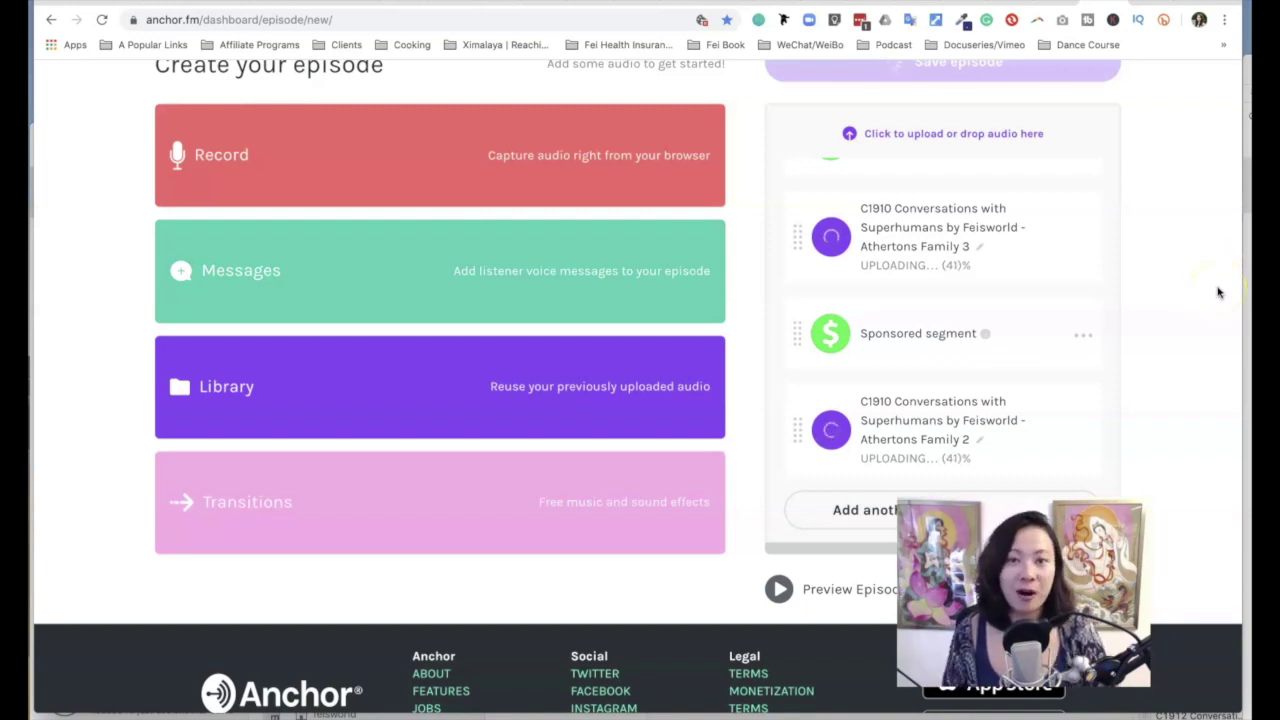